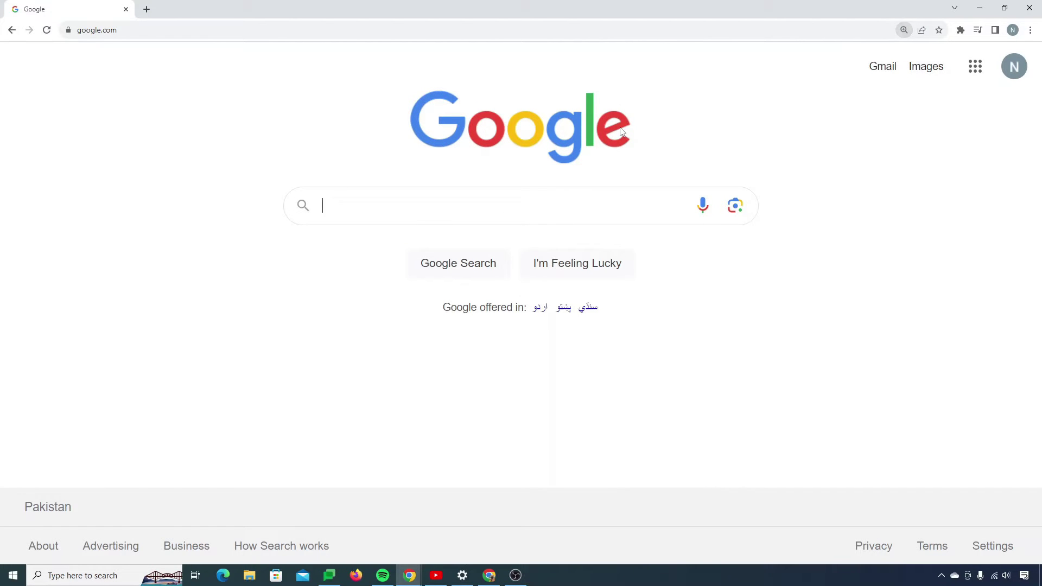
pyautogui.click(237, 24)
pyautogui.write('https://www.vpngate.net/en/')
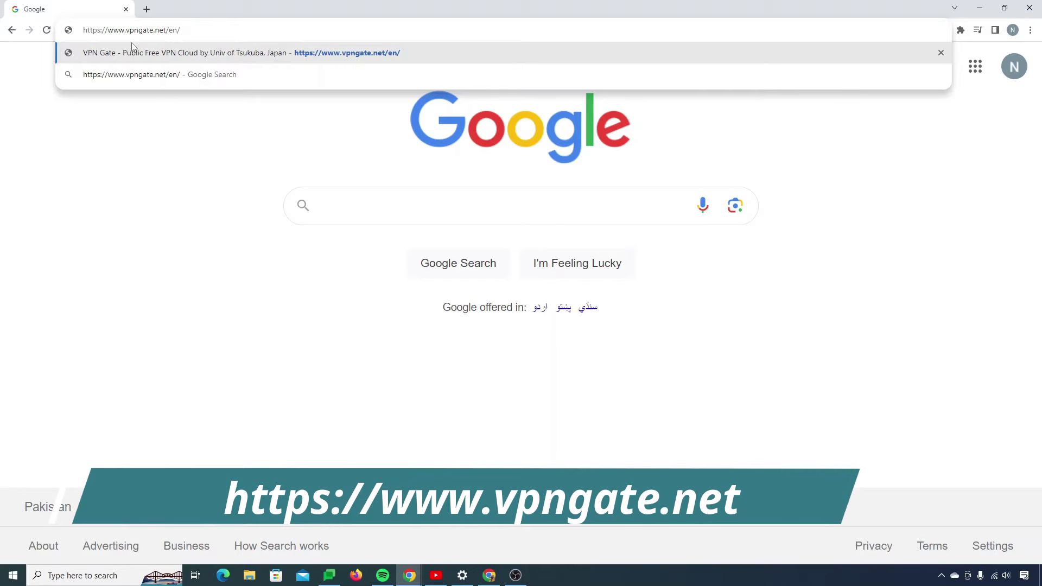
pyautogui.moveTo(81, 34); pyautogui.dragTo(217, 34)
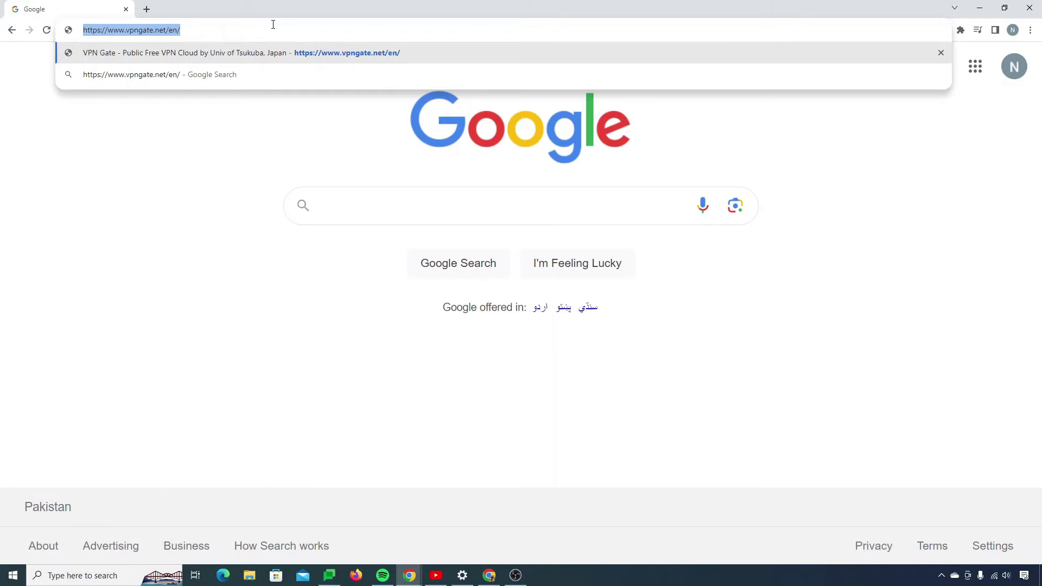
pyautogui.press('Return')
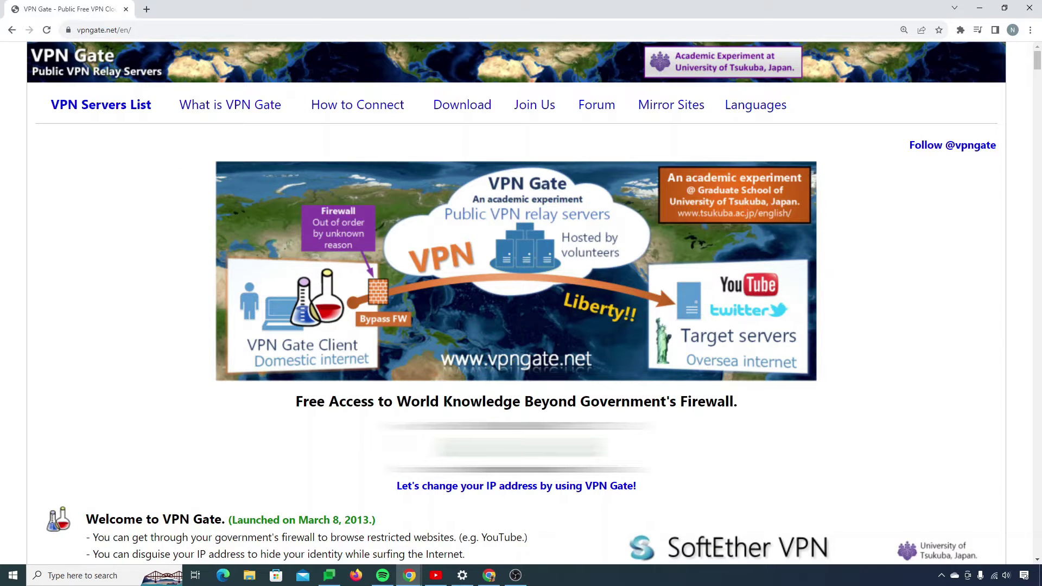
# - Search Google for 'what is my ip' in a new tab to show the current public IP
pyautogui.click(147, 9)
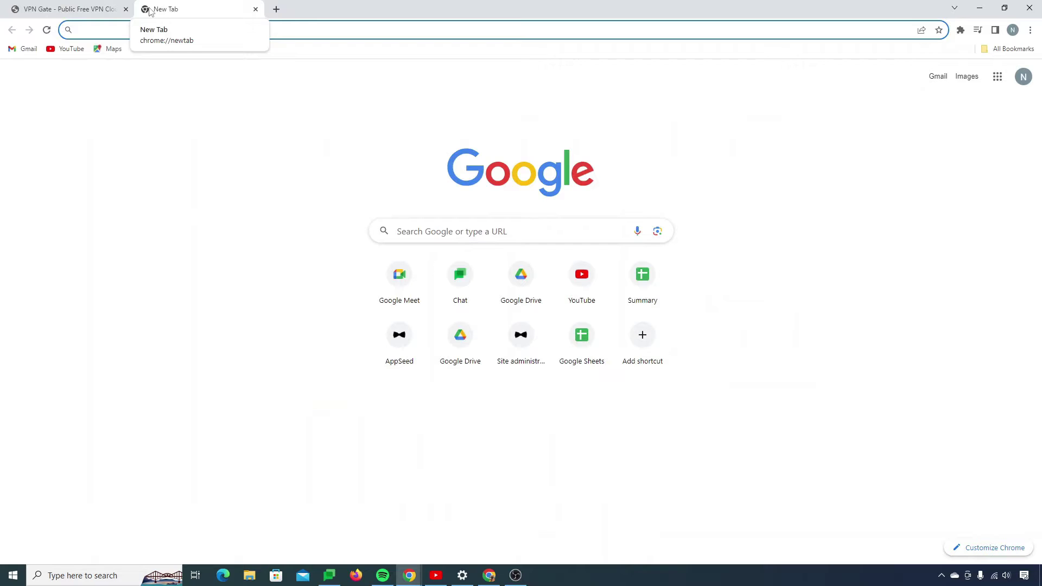
pyautogui.write('wh')
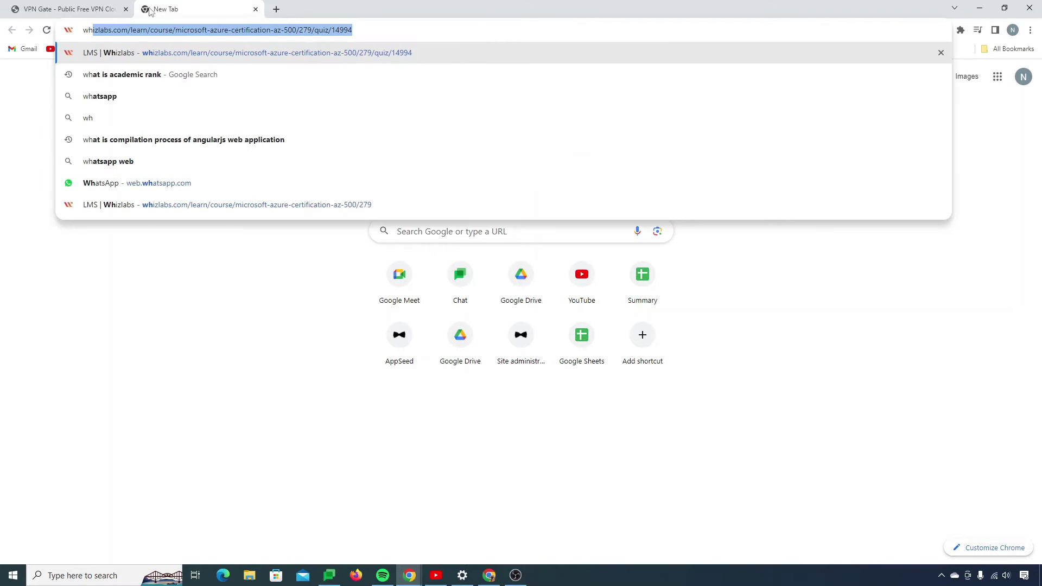
pyautogui.write('at is my ip')
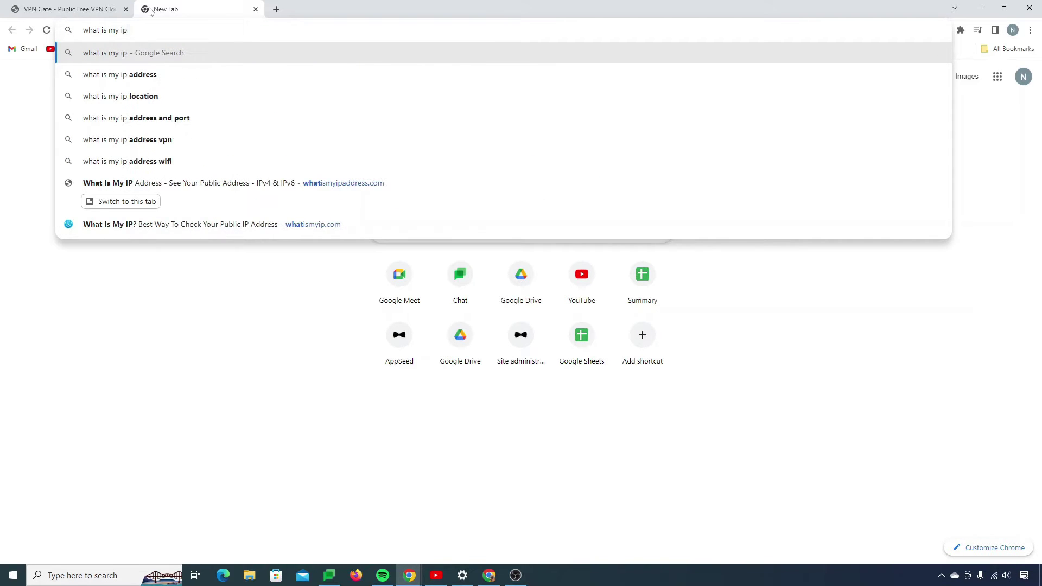
pyautogui.press('Return')
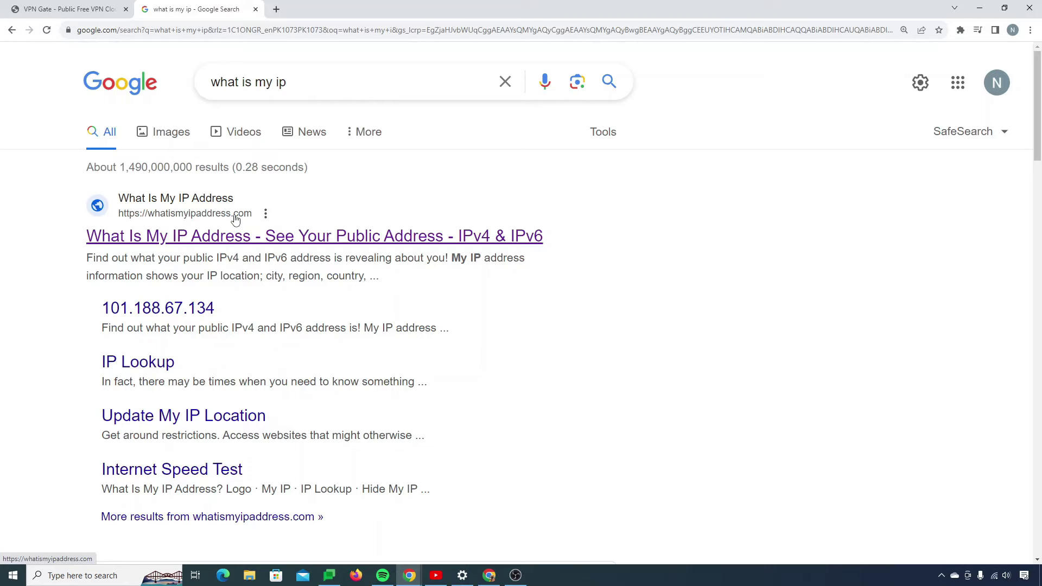
# - Return to the VPN Gate tab and highlight its welcome bullet points and March 8, 2013 launch date
pyautogui.scroll(-8, 235, 220)
pyautogui.hotkey('ctrl', 'Tab')
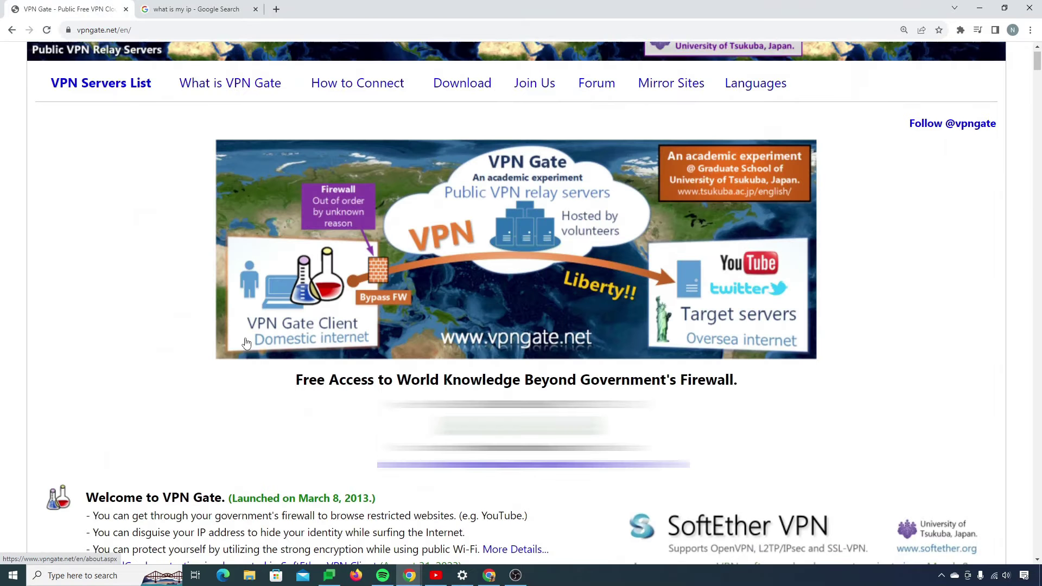
pyautogui.scroll(-6, 246, 343)
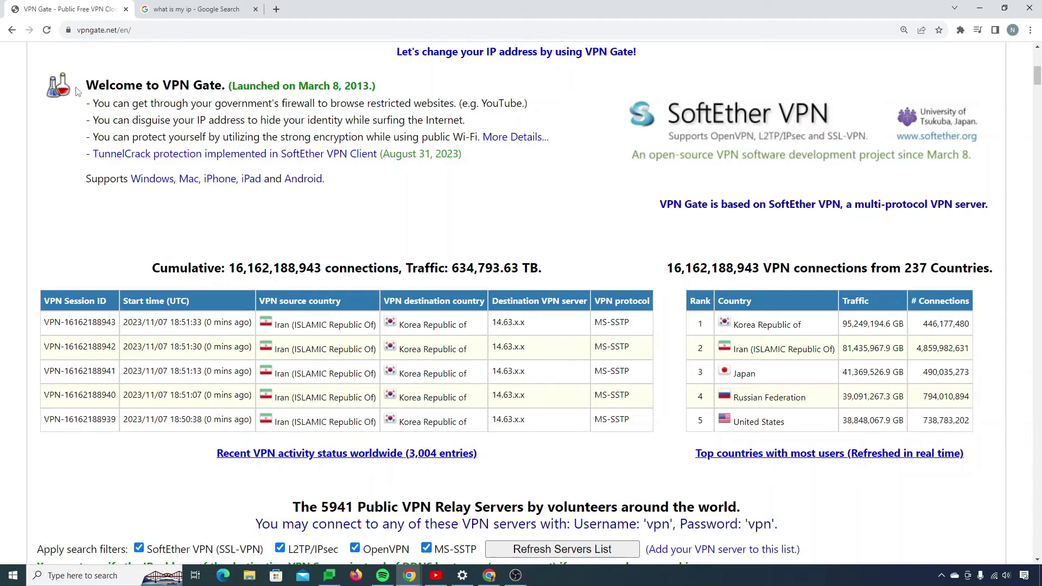
pyautogui.moveTo(88, 84); pyautogui.dragTo(382, 87)
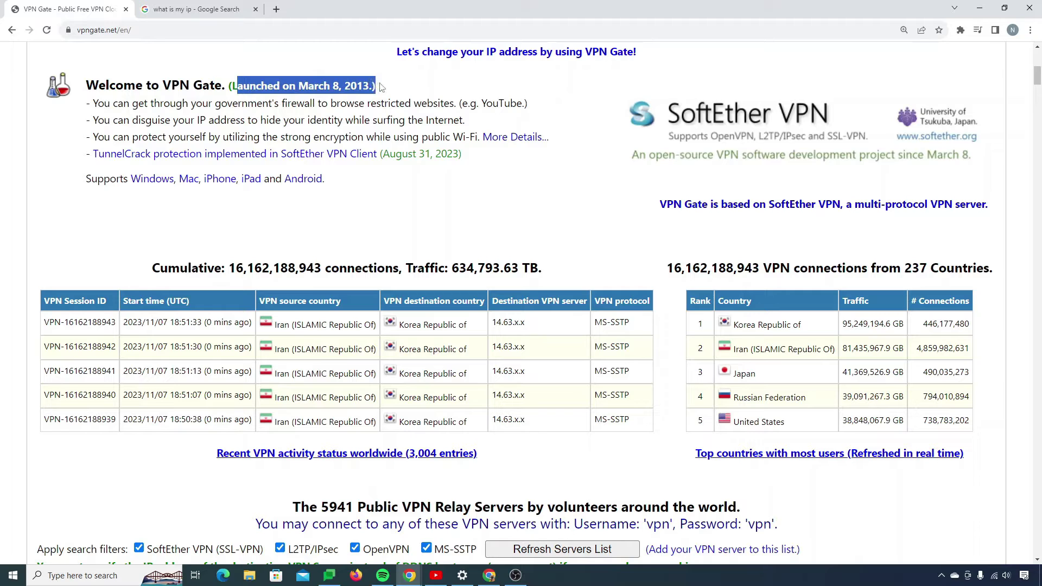
pyautogui.moveTo(92, 103); pyautogui.dragTo(489, 164)
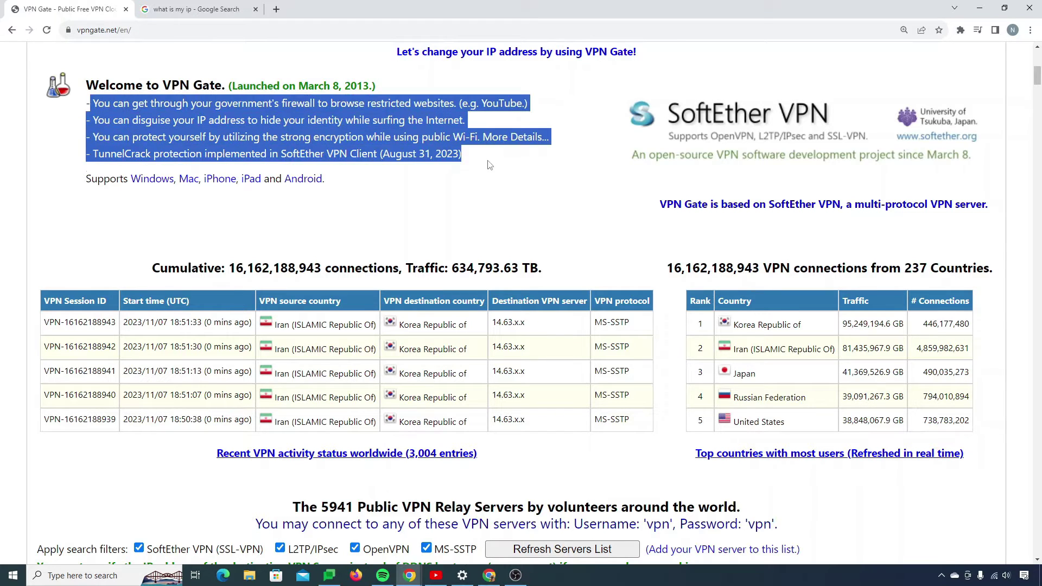
pyautogui.click(459, 201)
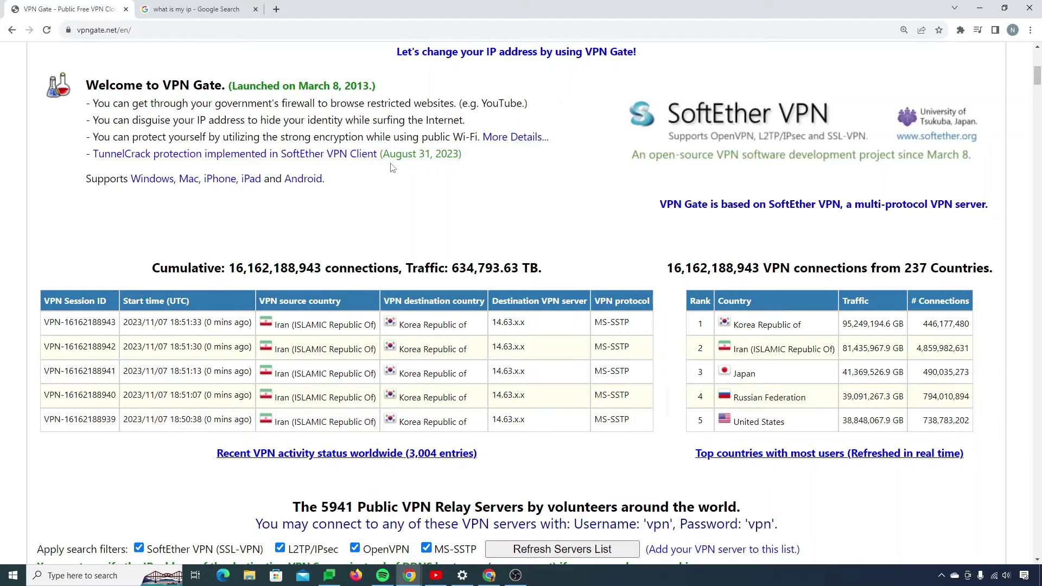
# - Scroll the public VPN server list and point out its physical location column
pyautogui.scroll(-12, 392, 168)
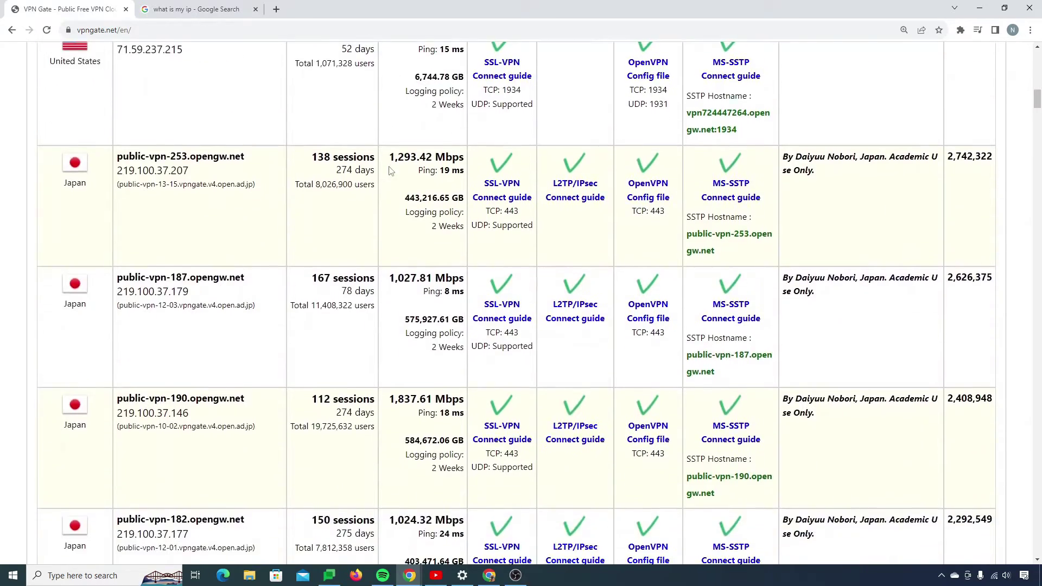
pyautogui.scroll(3, 390, 171)
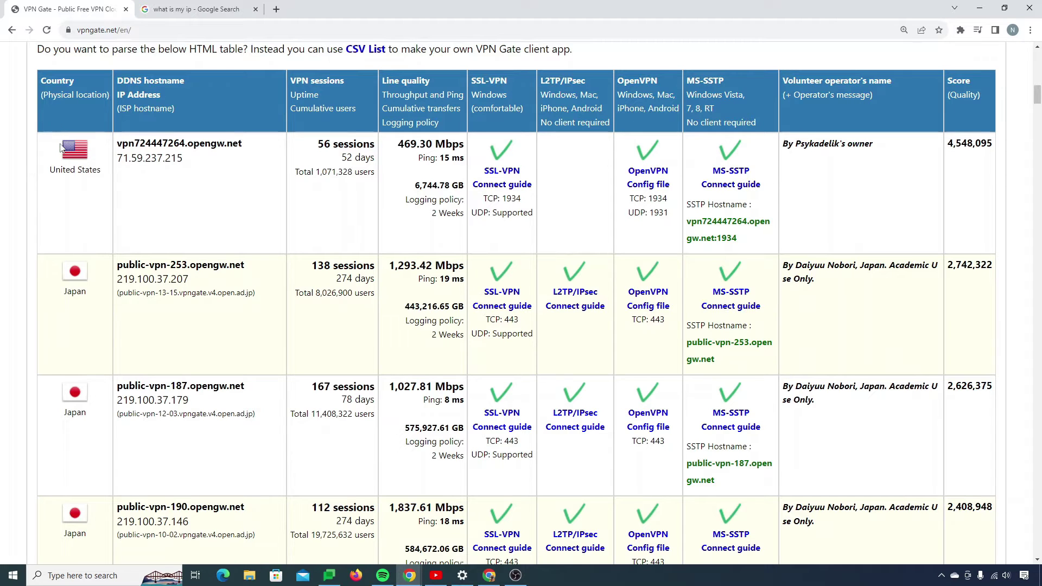
pyautogui.moveTo(45, 96); pyautogui.dragTo(106, 93)
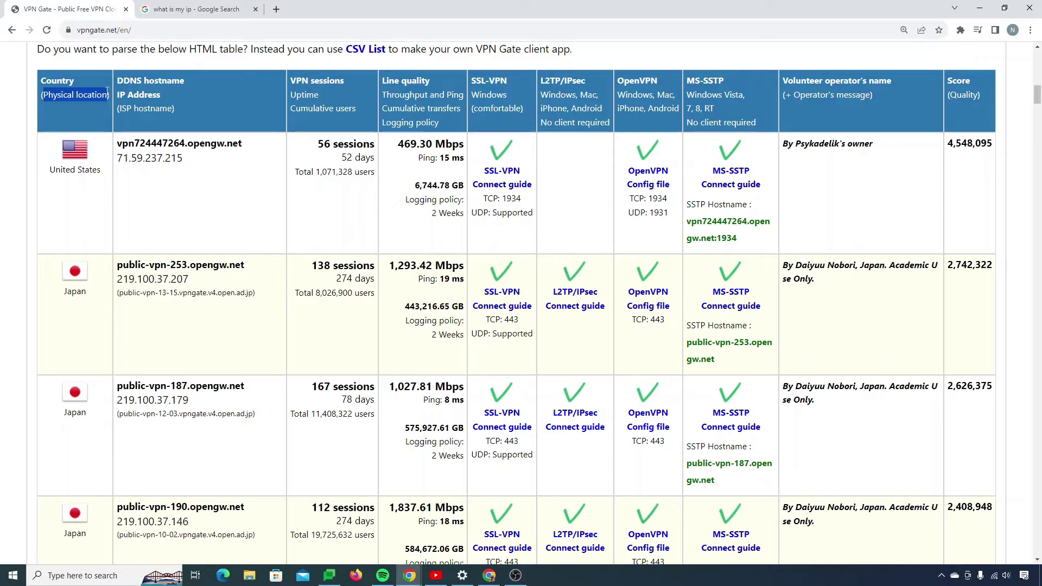
pyautogui.scroll(-20, 107, 91)
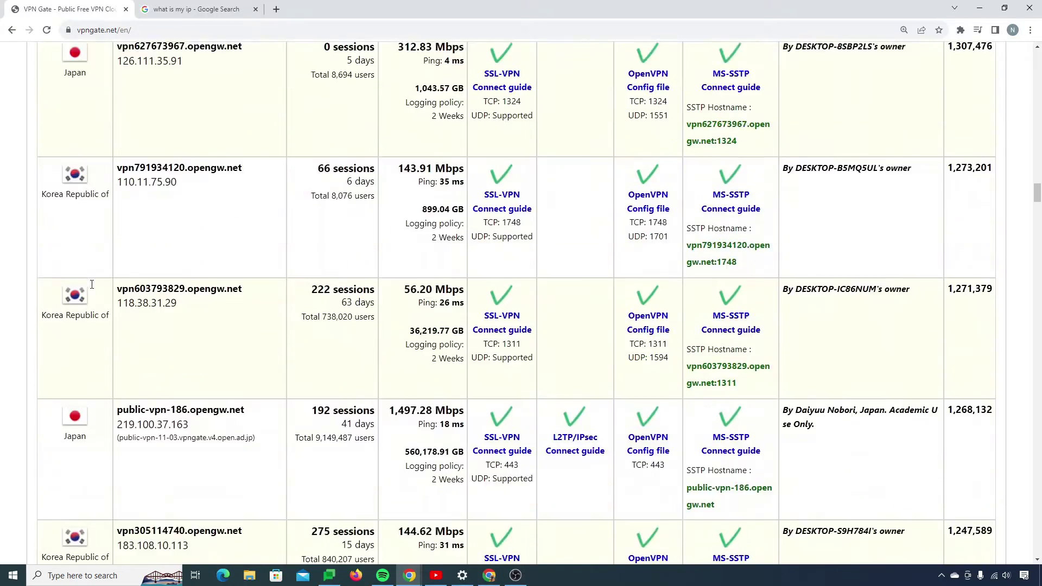
pyautogui.scroll(-5, 91, 284)
pyautogui.scroll(4, 92, 285)
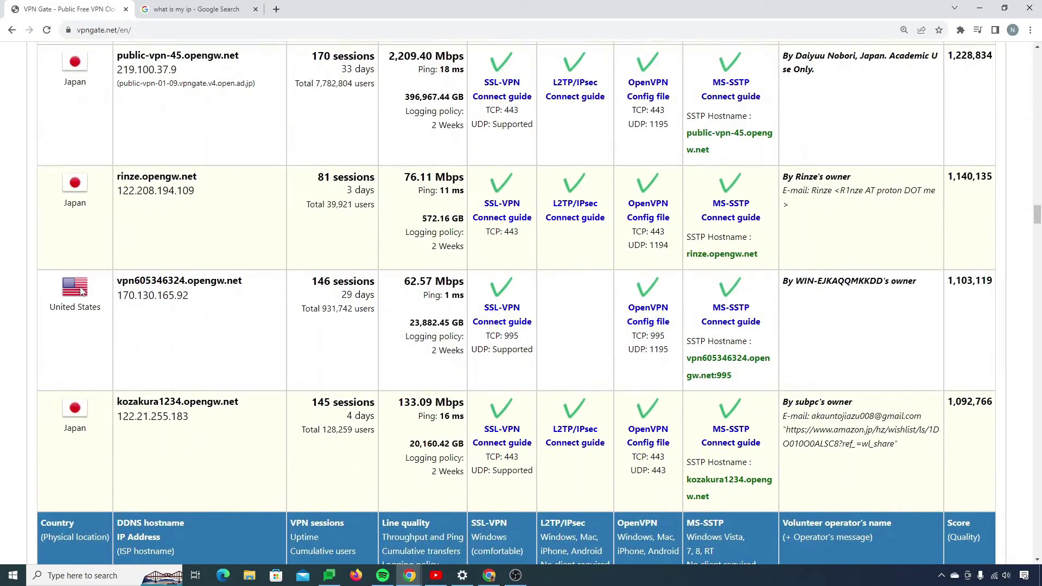
pyautogui.moveTo(49, 308); pyautogui.dragTo(103, 309)
# - Scroll further down the server list and mark a Germany server's country entry
pyautogui.scroll(-20, 104, 310)
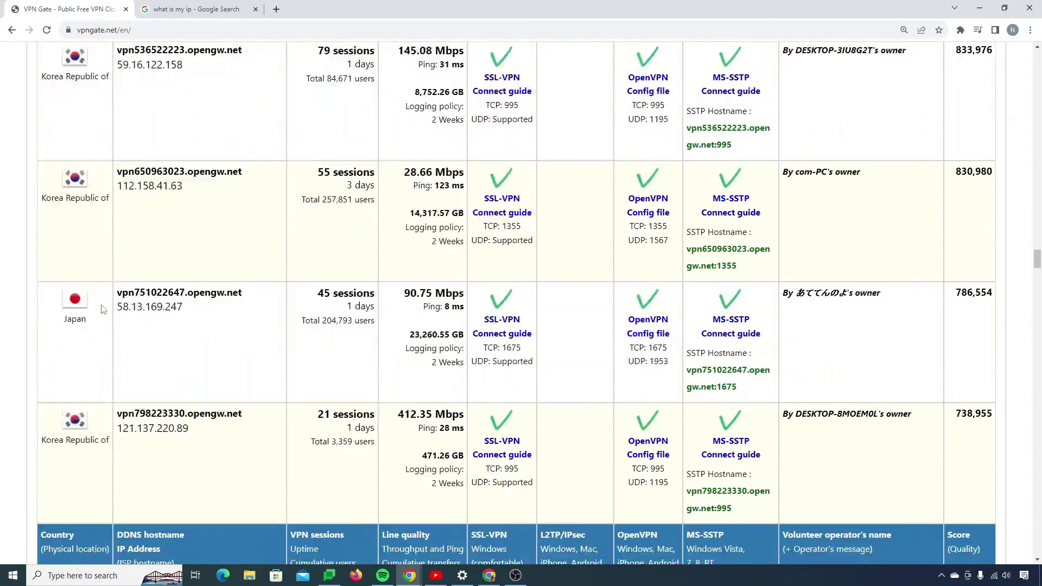
pyautogui.scroll(-9, 102, 309)
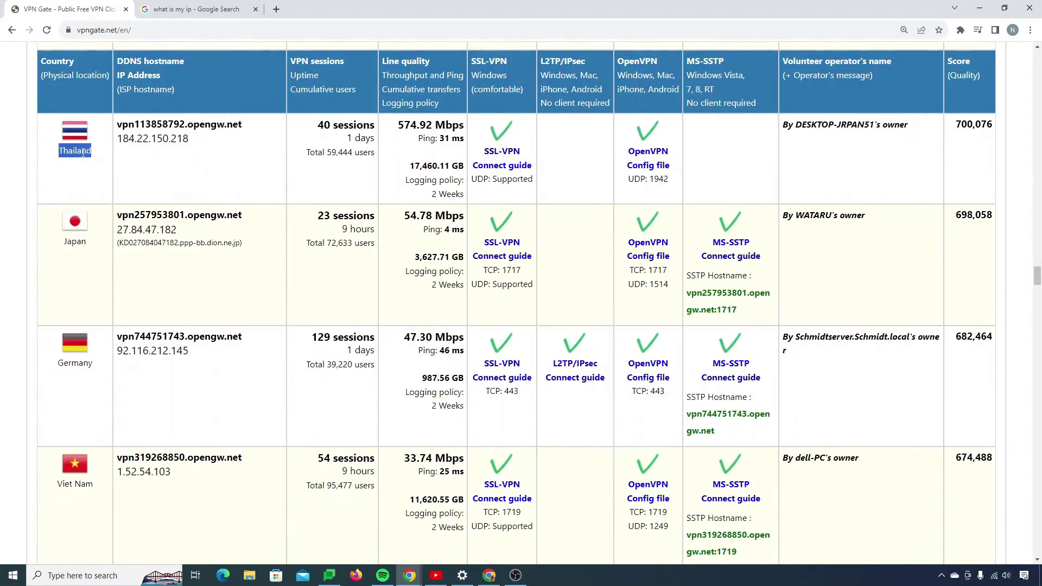
pyautogui.scroll(-3, 80, 228)
pyautogui.doubleClick(74, 201)
pyautogui.scroll(-3, 74, 190)
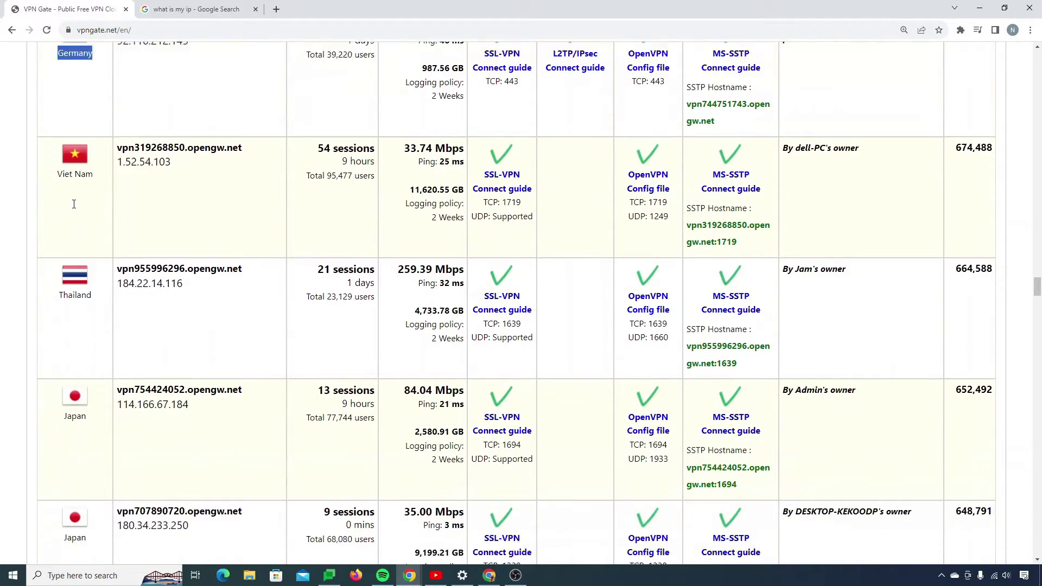
pyautogui.scroll(-20, 103, 325)
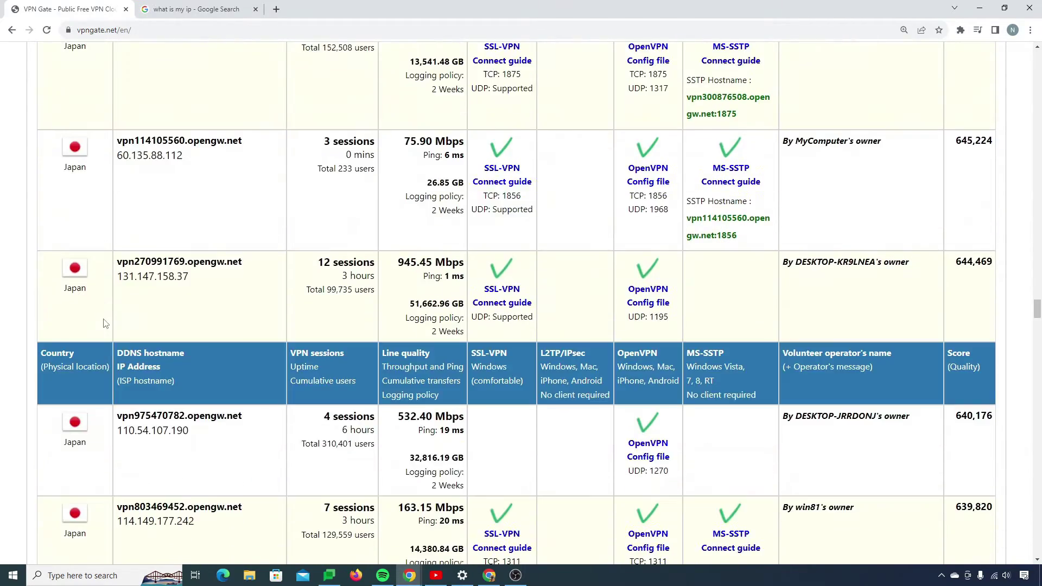
pyautogui.scroll(-15, 106, 324)
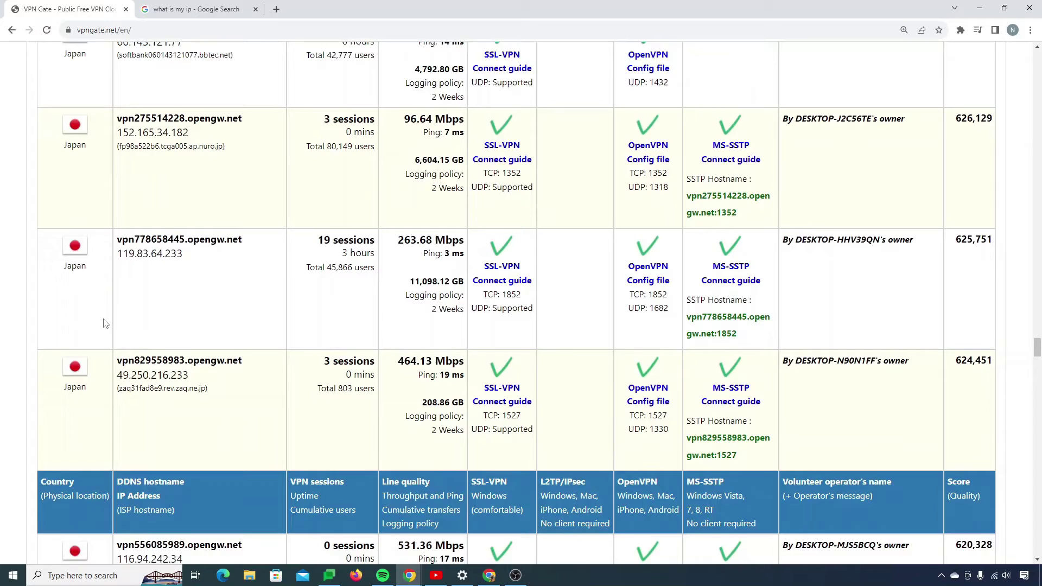
pyautogui.scroll(-10, 105, 324)
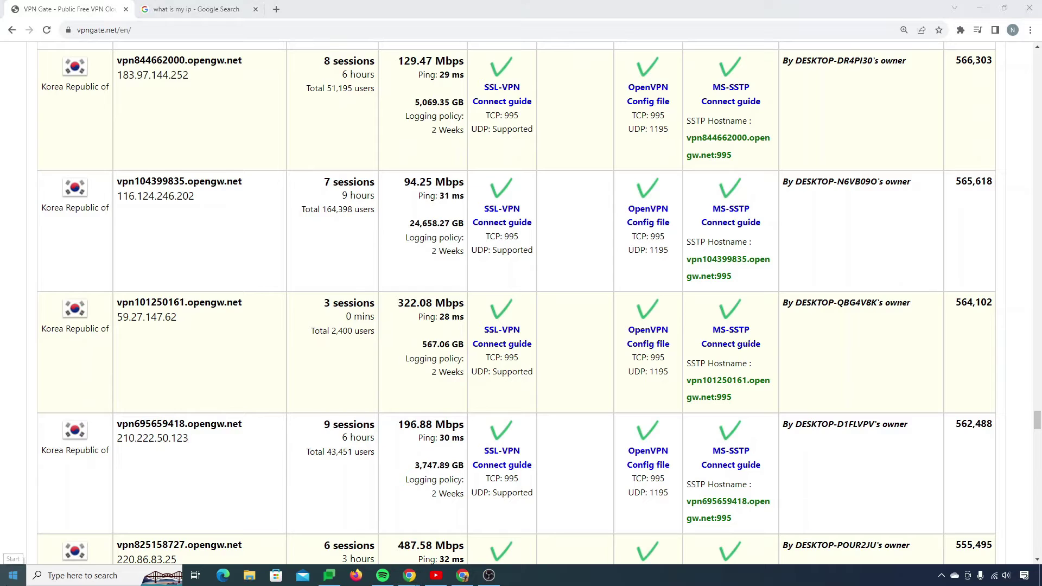
# - Launch Windows Settings via a 'sett' search and go to Network & Internet
pyautogui.click(13, 575)
pyautogui.write('sett')
pyautogui.press('Return')
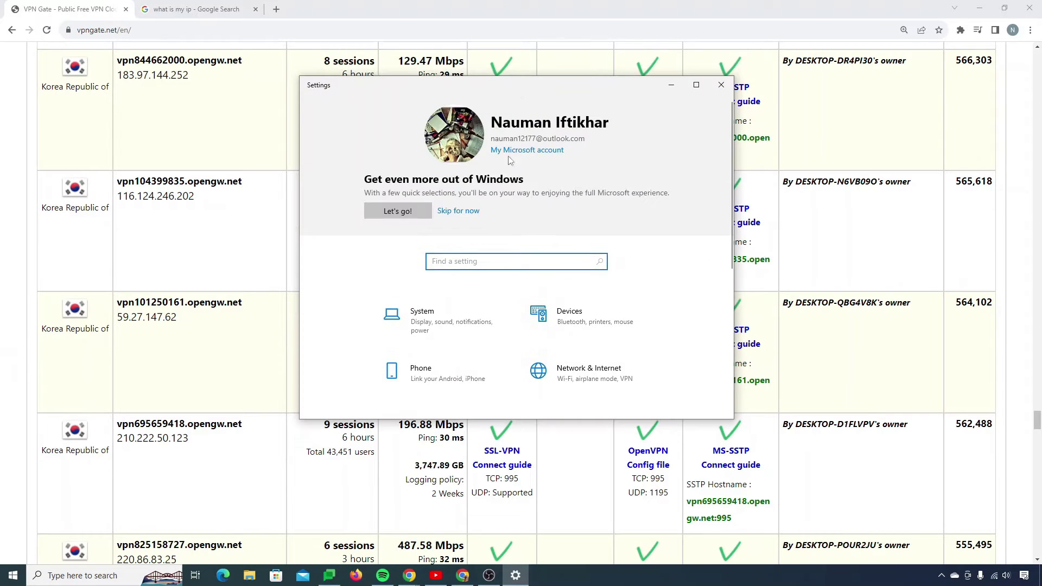
pyautogui.scroll(-3, 475, 285)
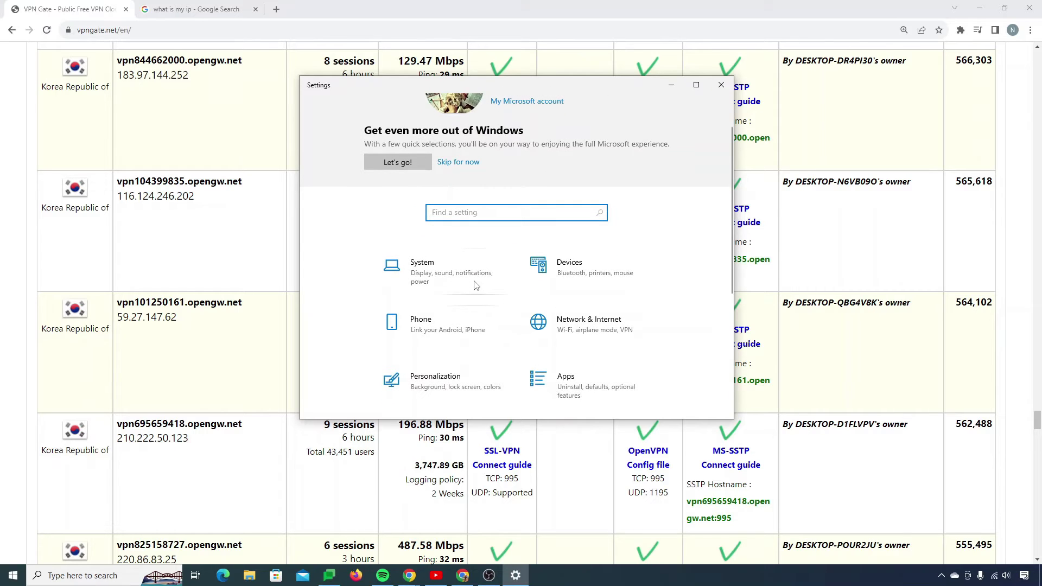
pyautogui.click(572, 224)
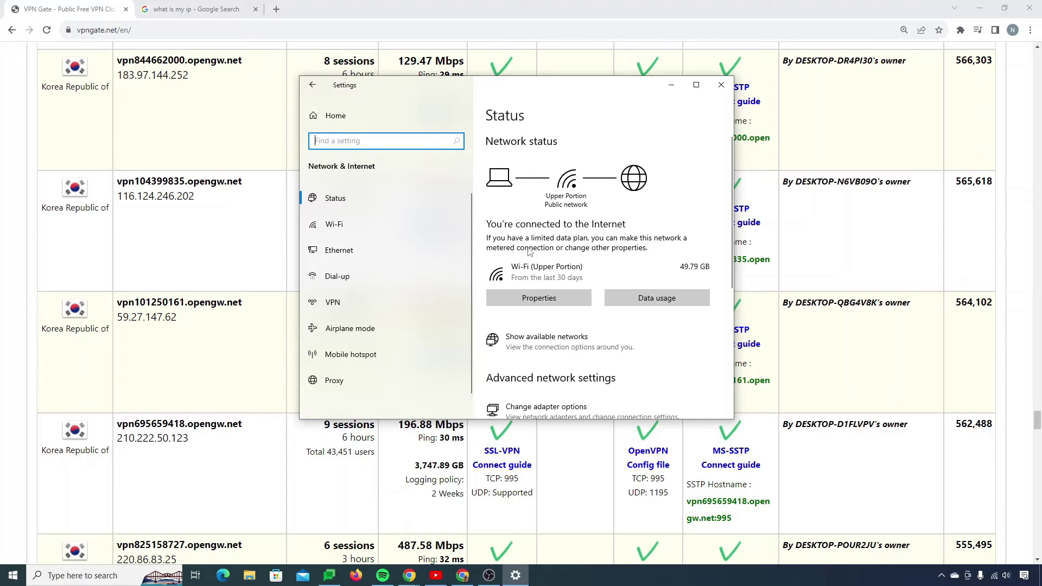
# - Open the VPN page's empty Add a VPN connection form, then bring VPN Gate back in front
pyautogui.click(320, 310)
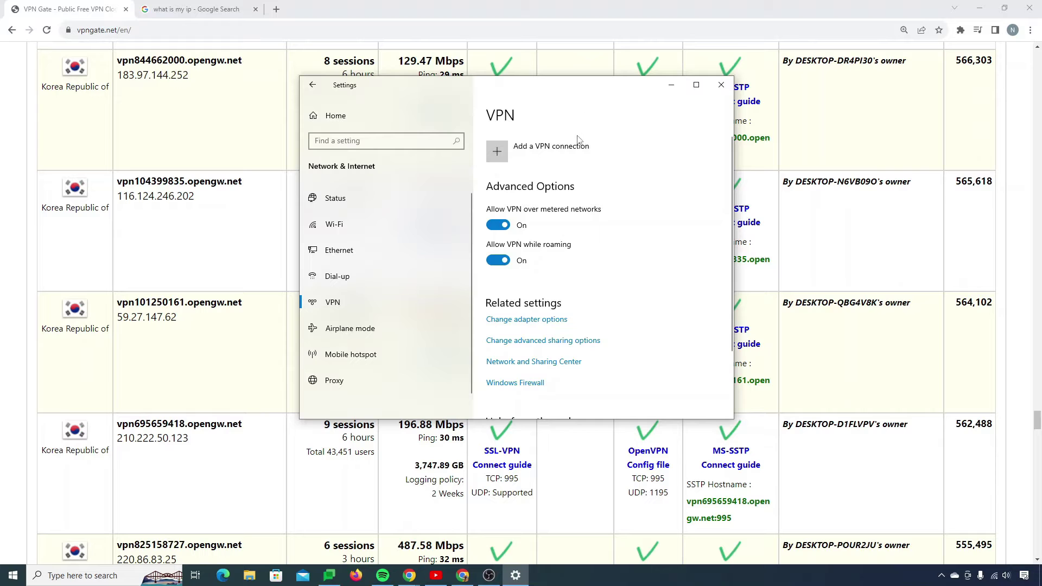
pyautogui.click(575, 155)
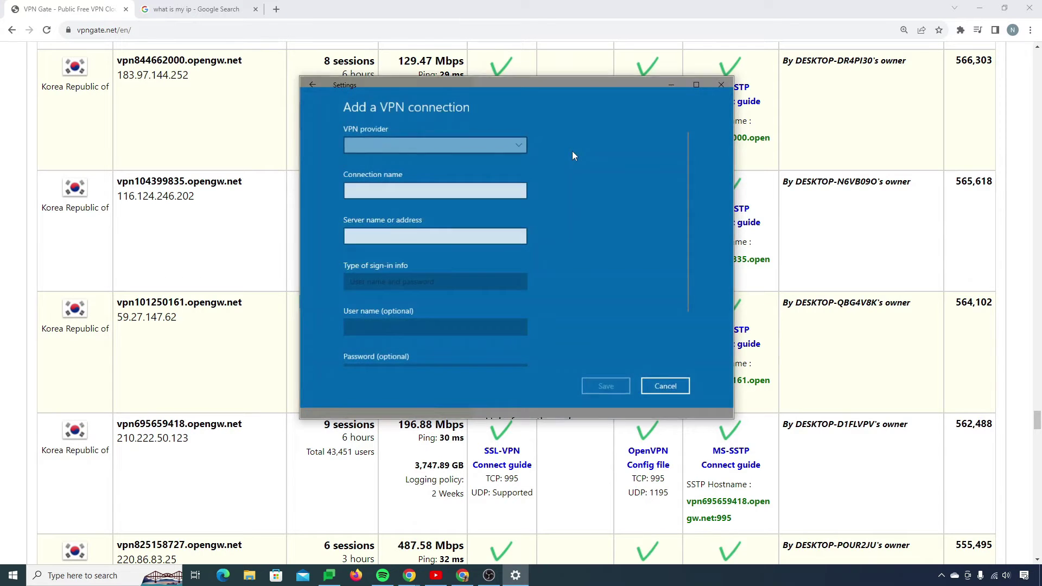
pyautogui.moveTo(574, 82); pyautogui.dragTo(513, 159)
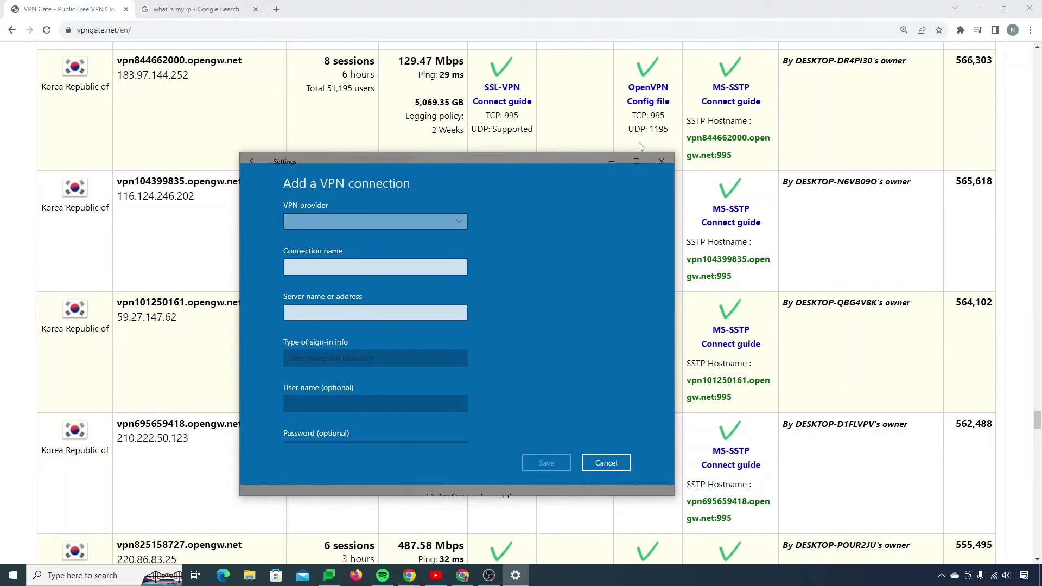
pyautogui.click(568, 56)
# - Find the Germany server vpn744751743.opengw.net by searching the page for 'germa'
pyautogui.scroll(20, 502, 282)
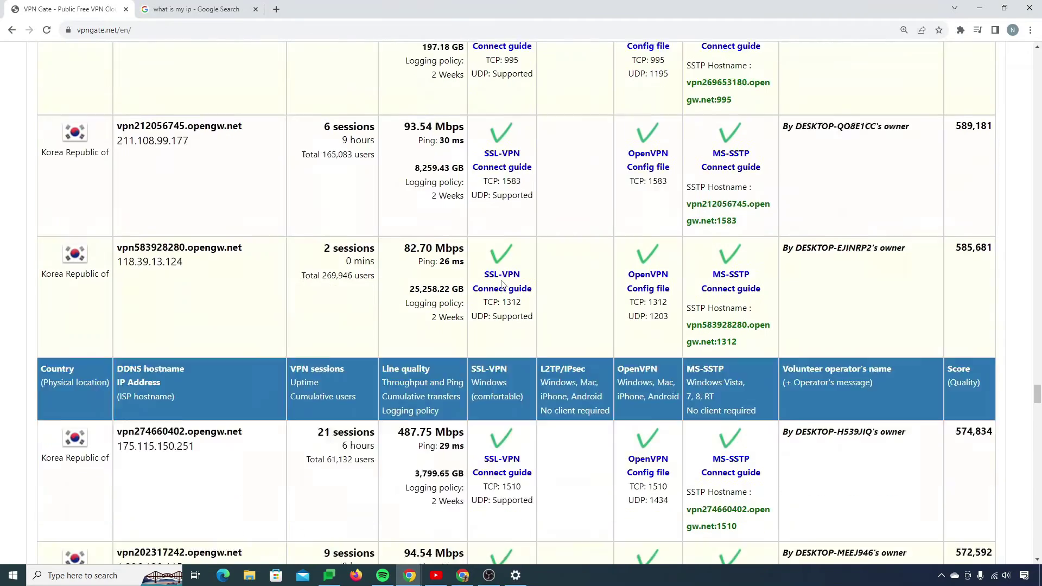
pyautogui.scroll(-5, 502, 282)
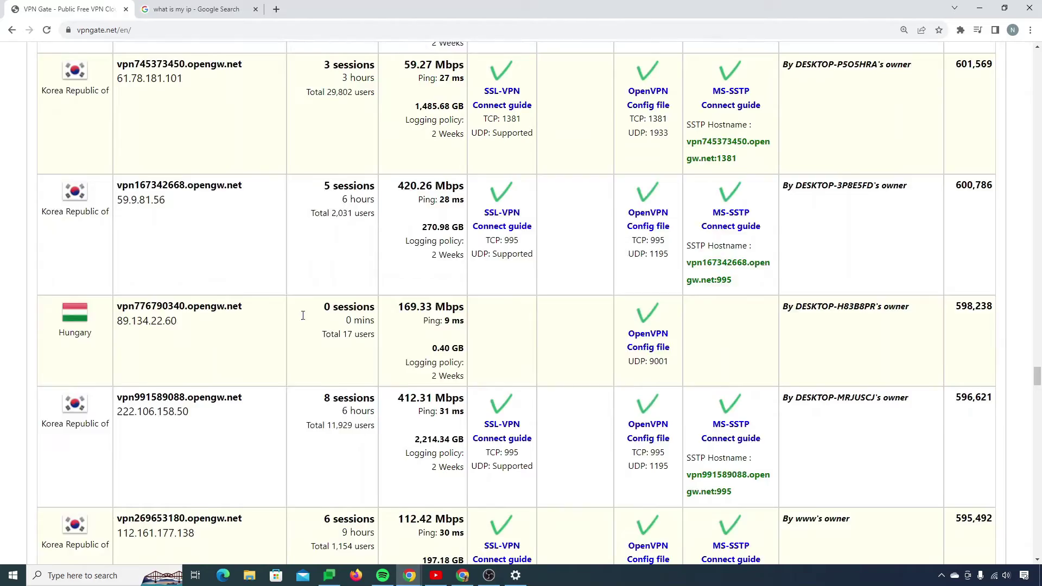
pyautogui.scroll(20, 303, 316)
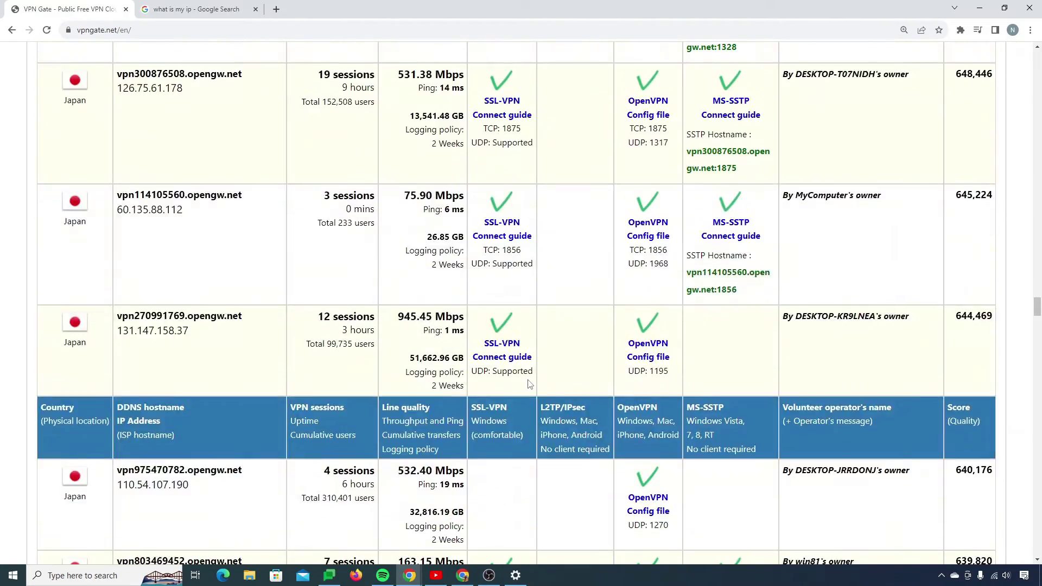
pyautogui.scroll(20, 529, 384)
pyautogui.hotkey('ctrl', 'f')
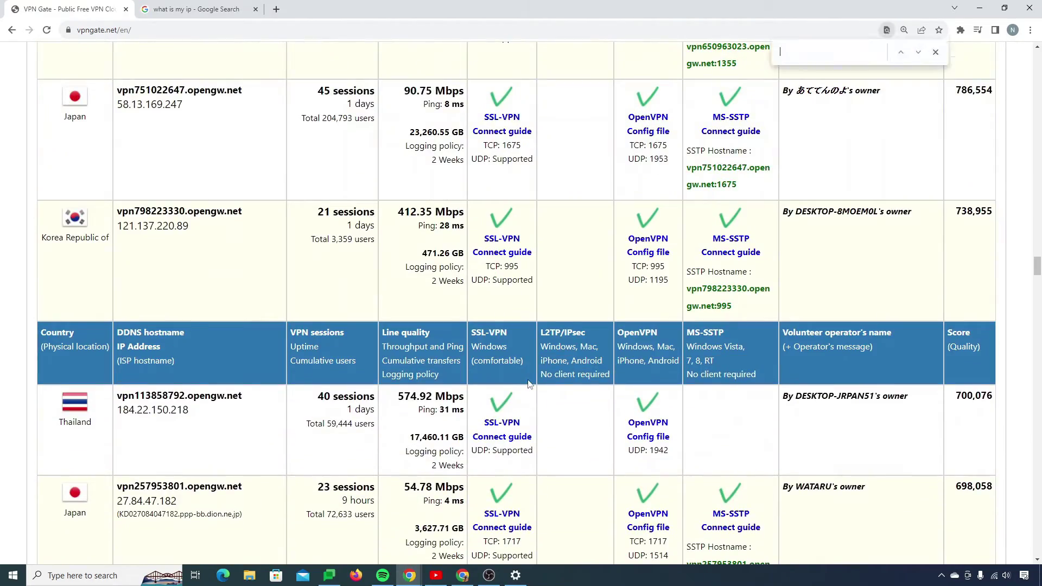
pyautogui.write('german')
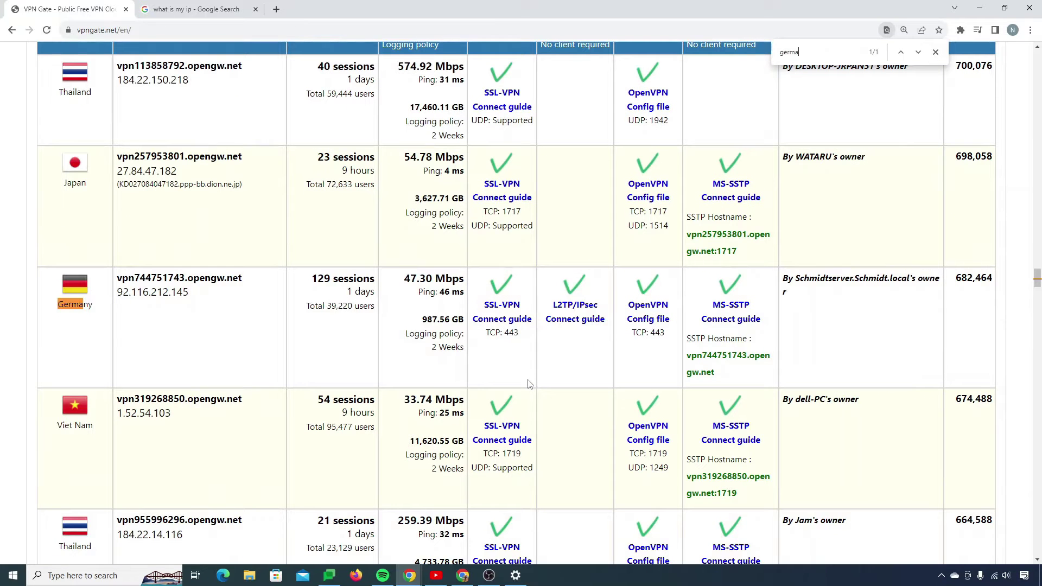
pyautogui.doubleClick(86, 308)
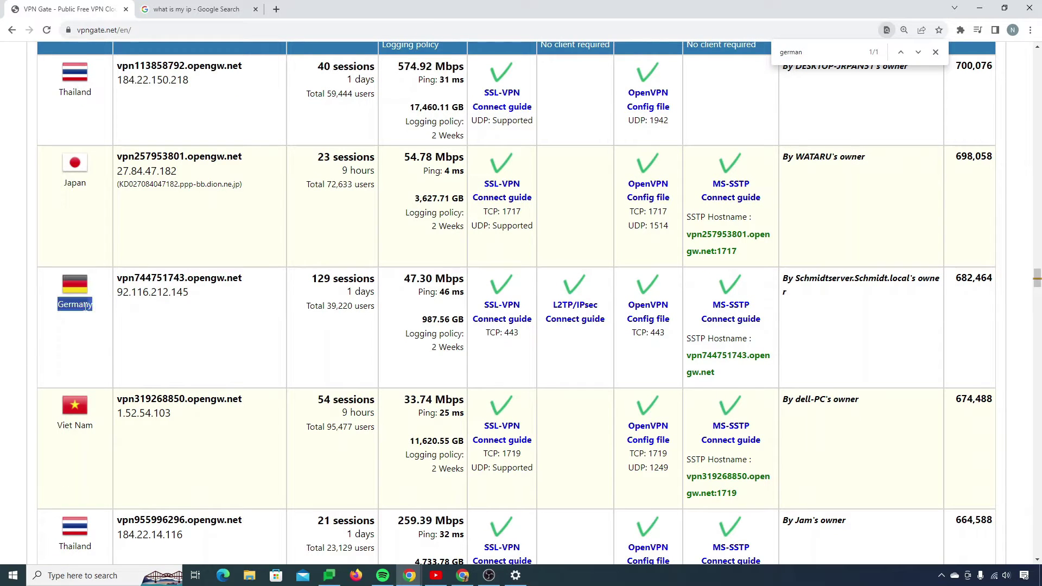
# - Choose Windows (built-in) as VPN provider and enter 'Germany VPN' as the connection name
pyautogui.click(515, 576)
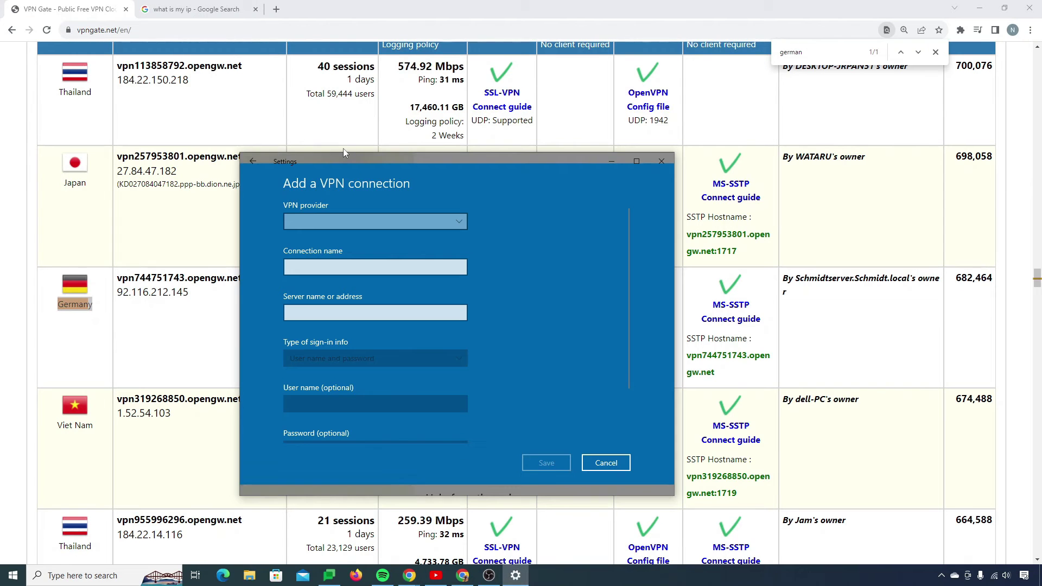
pyautogui.moveTo(326, 155); pyautogui.dragTo(258, 109)
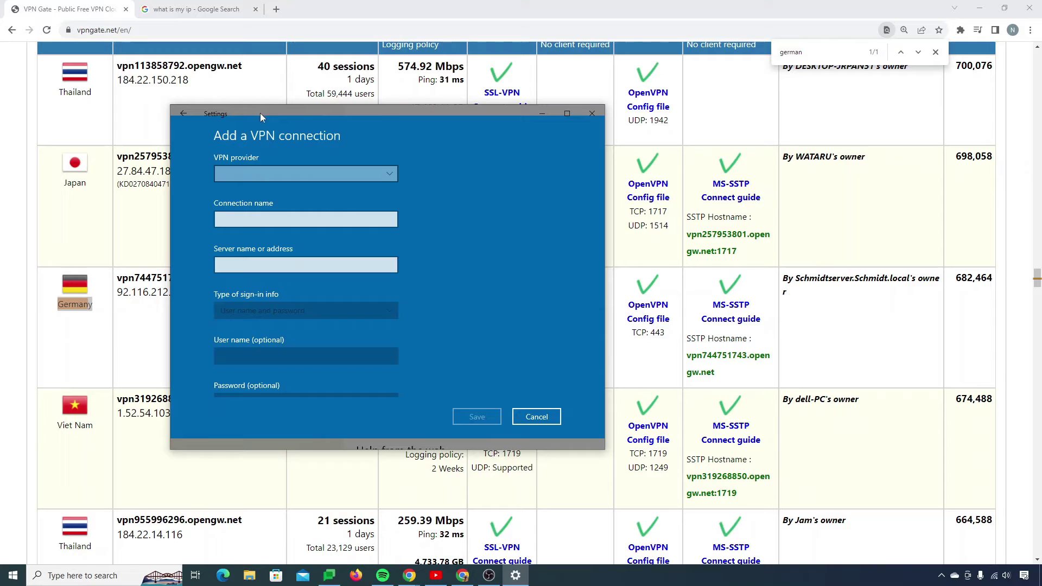
pyautogui.click(303, 172)
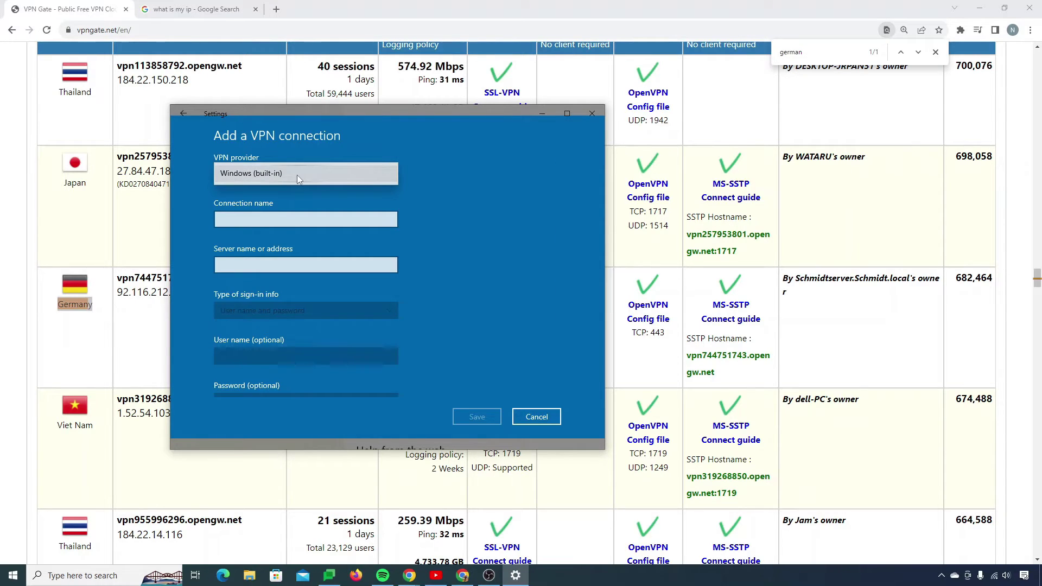
pyautogui.click(298, 174)
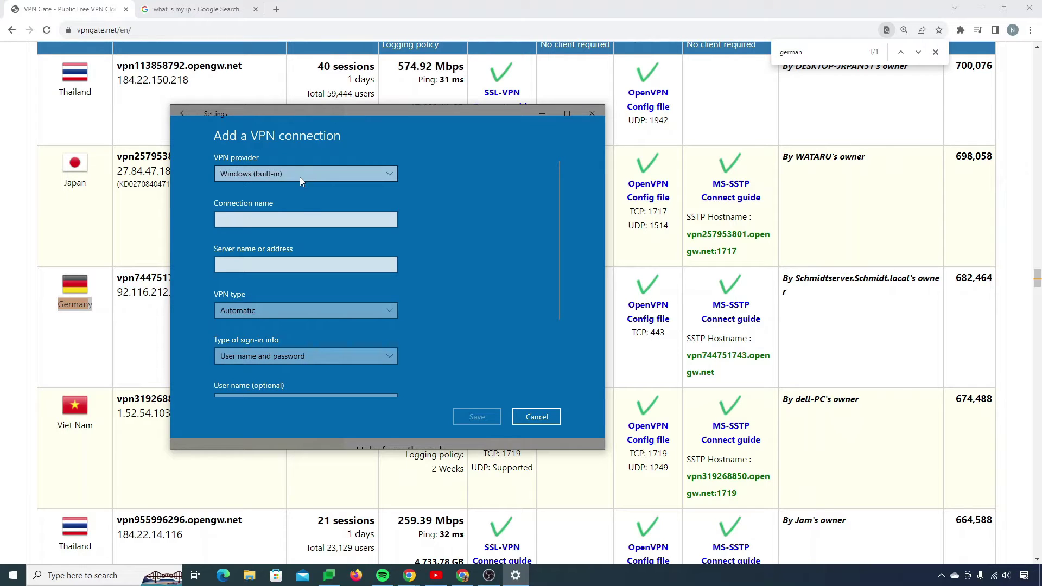
pyautogui.click(301, 225)
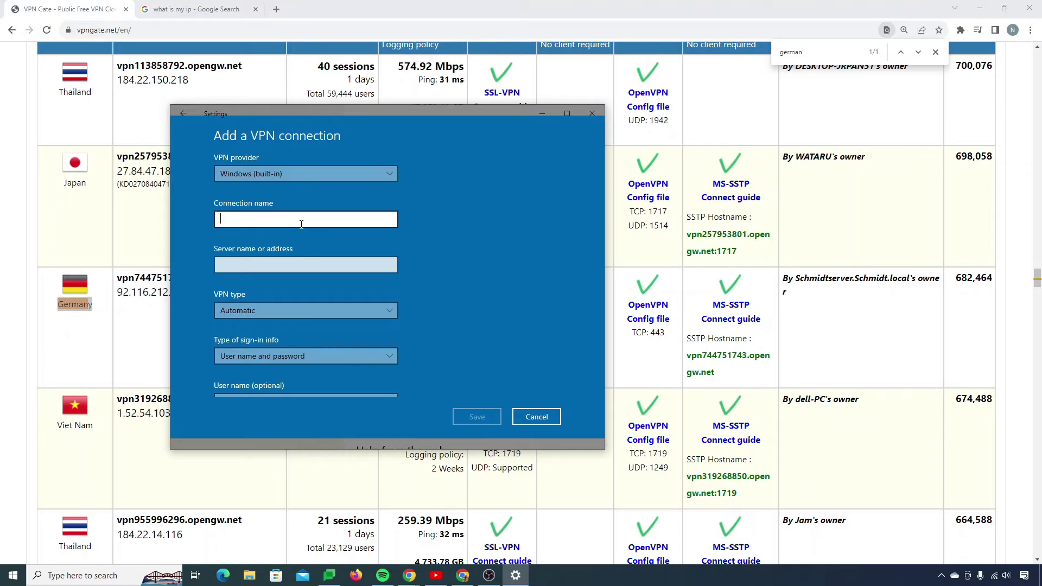
pyautogui.write('Germany VPN')
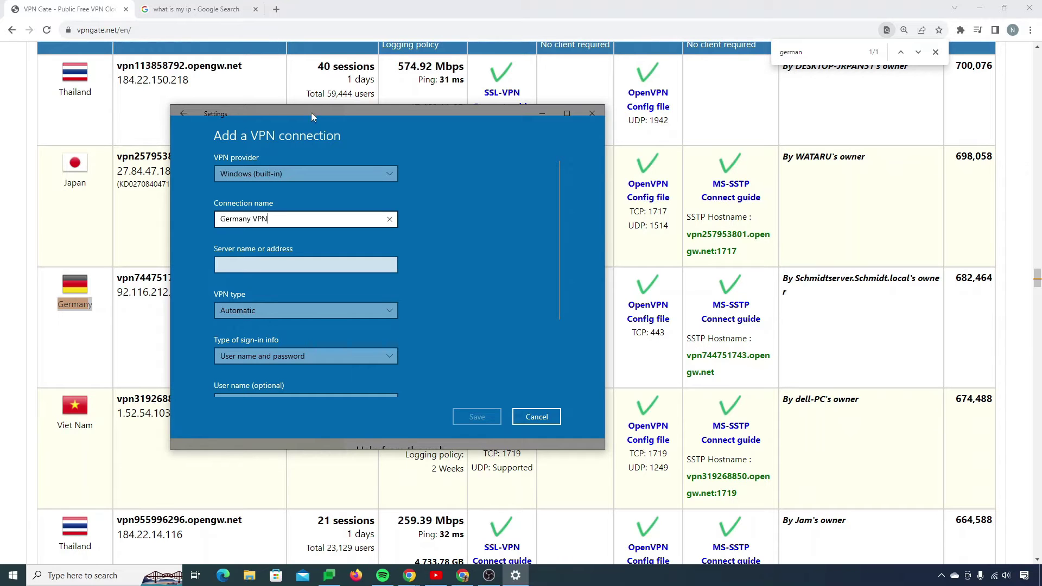
pyautogui.moveTo(327, 120); pyautogui.dragTo(220, 169)
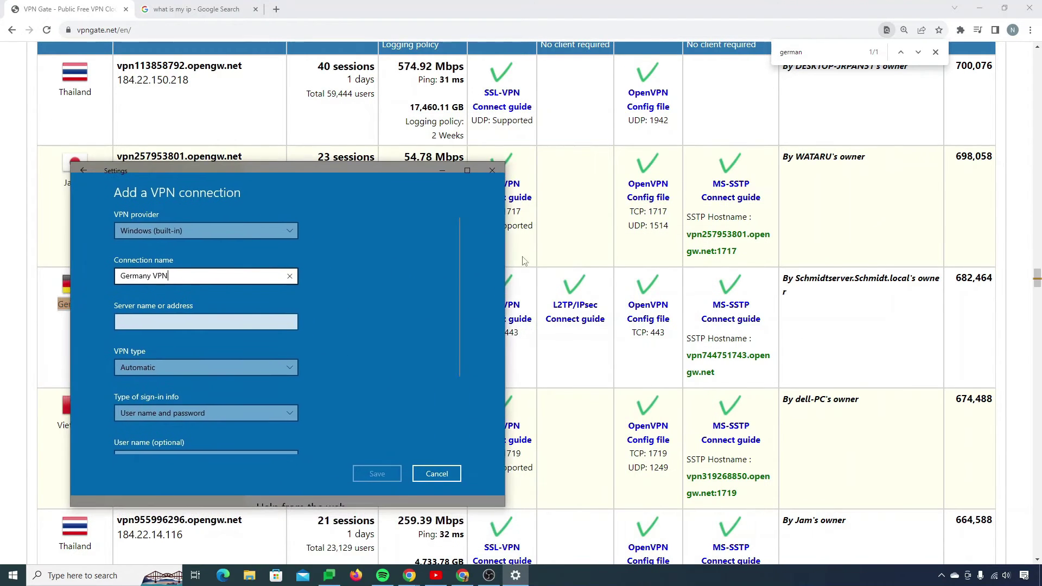
# - Paste hostname vpn744751743.opengw.net as the server address and pick SSTP as VPN type
pyautogui.doubleClick(690, 355)
pyautogui.hotkey('ctrl', 'c')
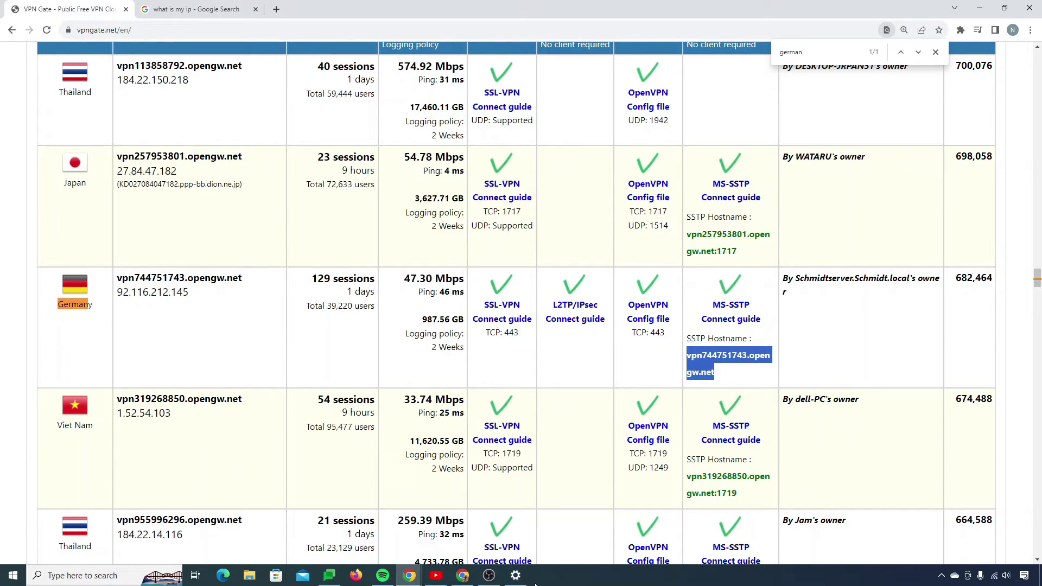
pyautogui.click(515, 576)
pyautogui.click(171, 320)
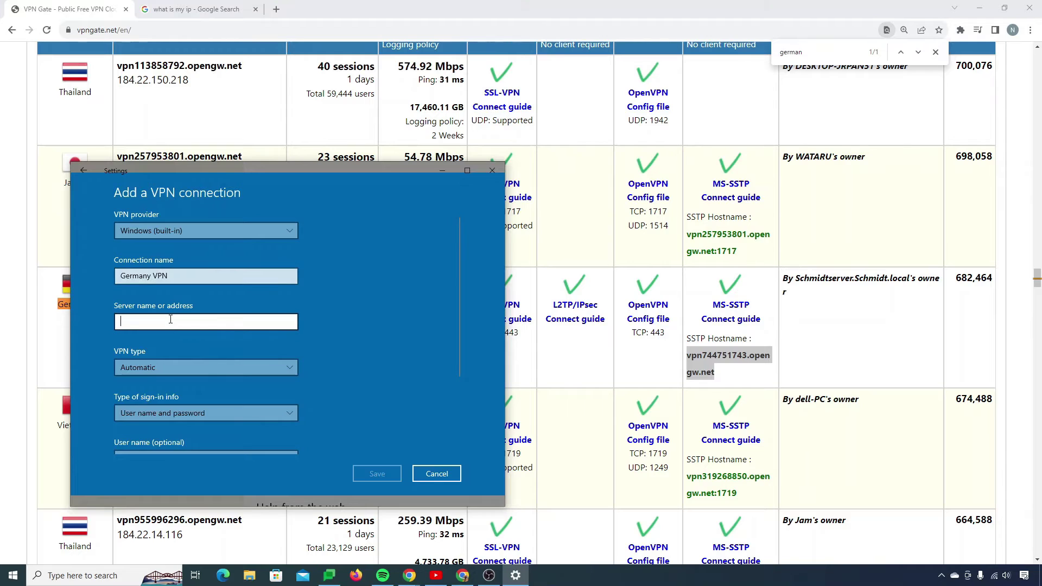
pyautogui.hotkey('ctrl', 'v')
pyautogui.click(209, 364)
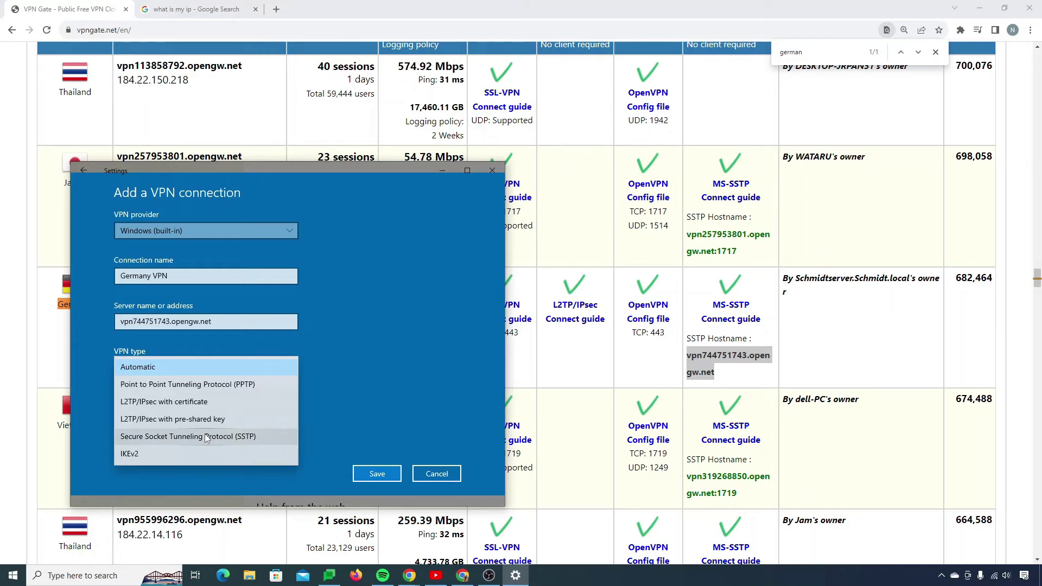
pyautogui.click(255, 443)
# - Copy the shared VPN Gate username from the page header and return to the VPN form's user name field
pyautogui.scroll(-2, 173, 429)
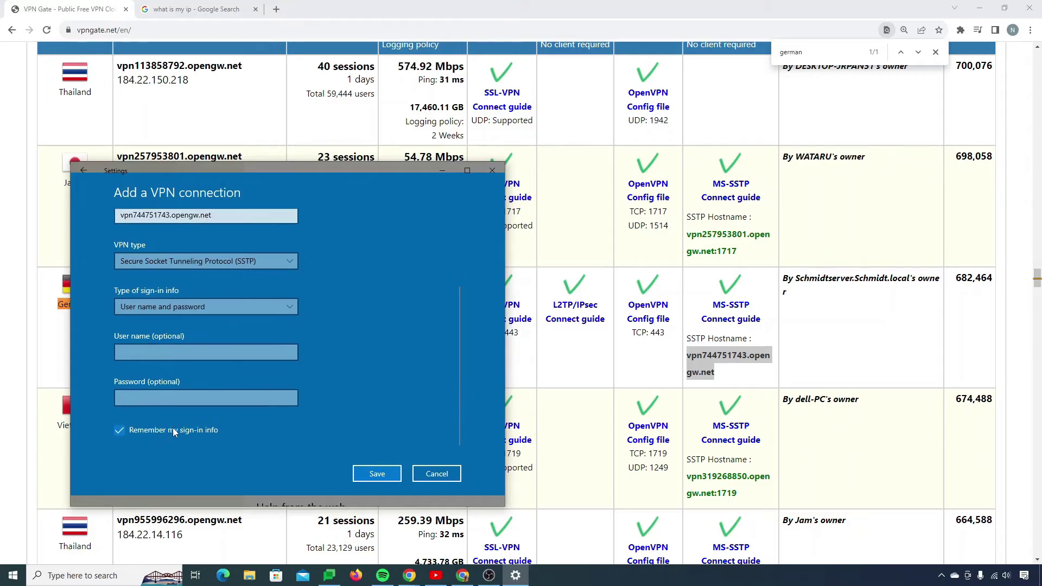
pyautogui.click(442, 170)
pyautogui.scroll(20, 577, 263)
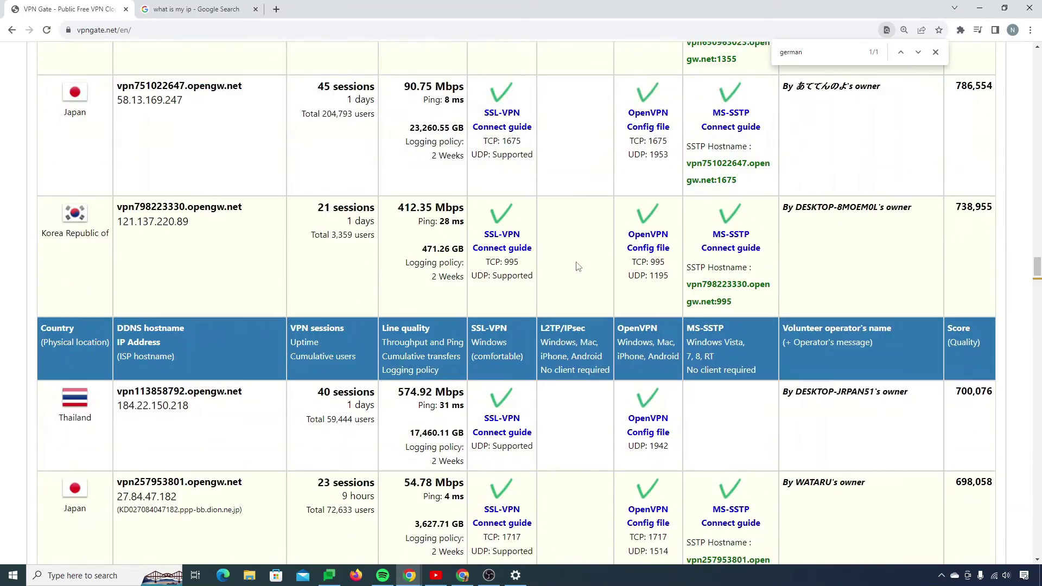
pyautogui.scroll(15, 578, 266)
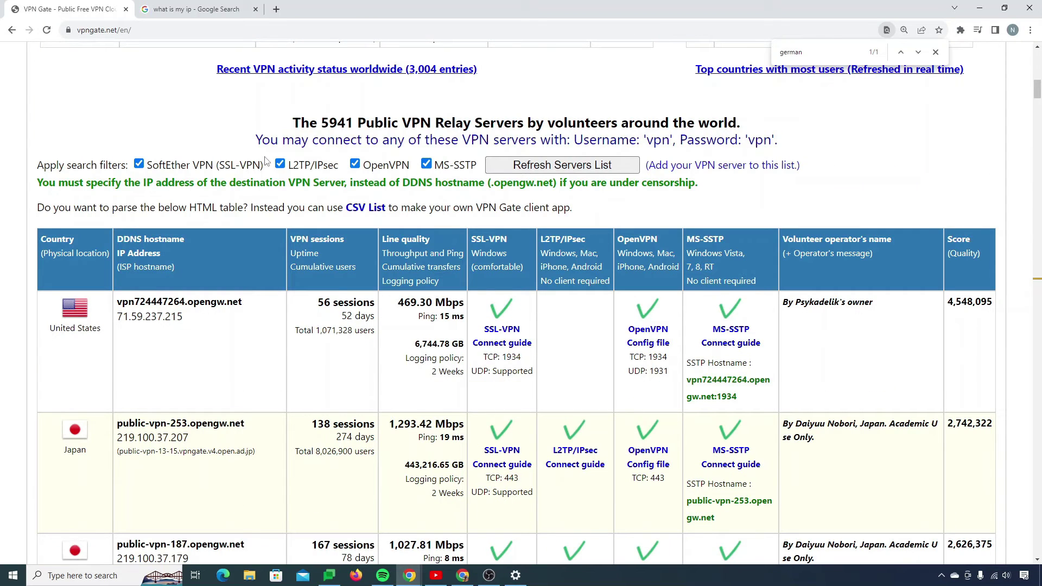
pyautogui.moveTo(256, 140); pyautogui.dragTo(548, 140)
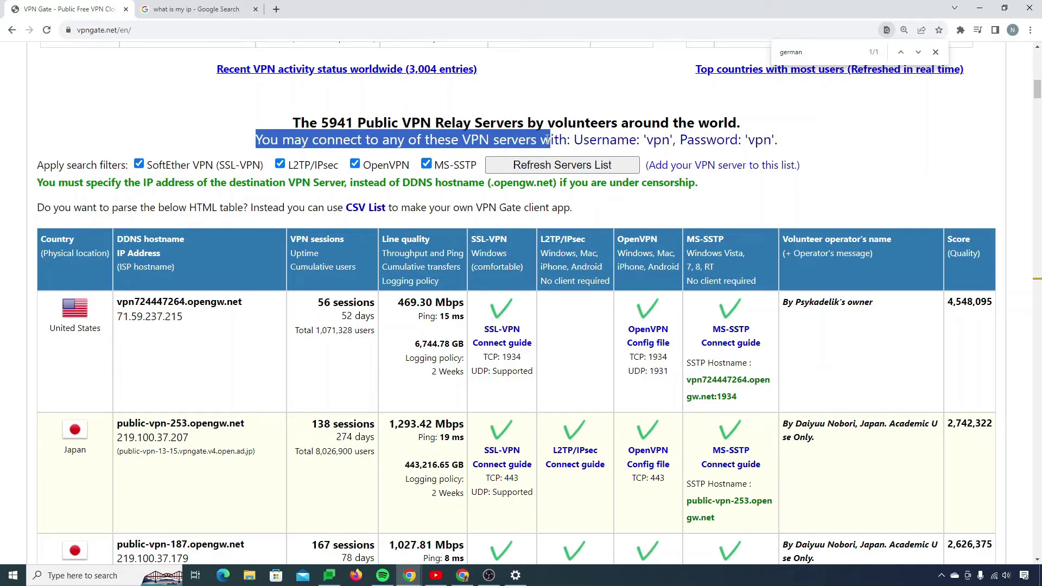
pyautogui.moveTo(646, 140); pyautogui.dragTo(671, 140)
pyautogui.hotkey('ctrl', 'c')
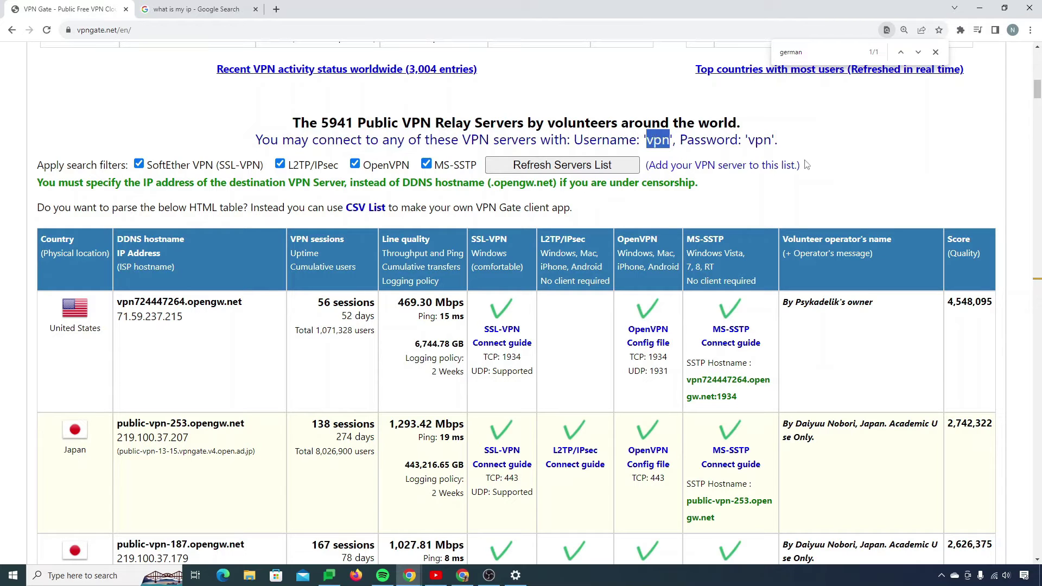
pyautogui.click(516, 576)
pyautogui.click(199, 354)
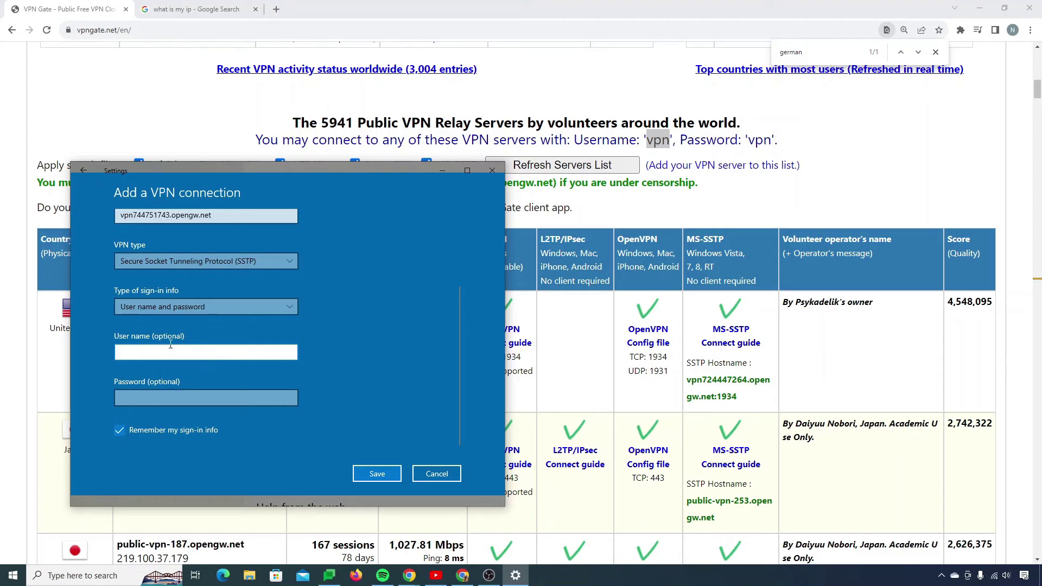
# - Fill in the shared user name and password, verify the password, and save the Germany VPN connection
pyautogui.hotkey('ctrl', 'v')
pyautogui.click(174, 396)
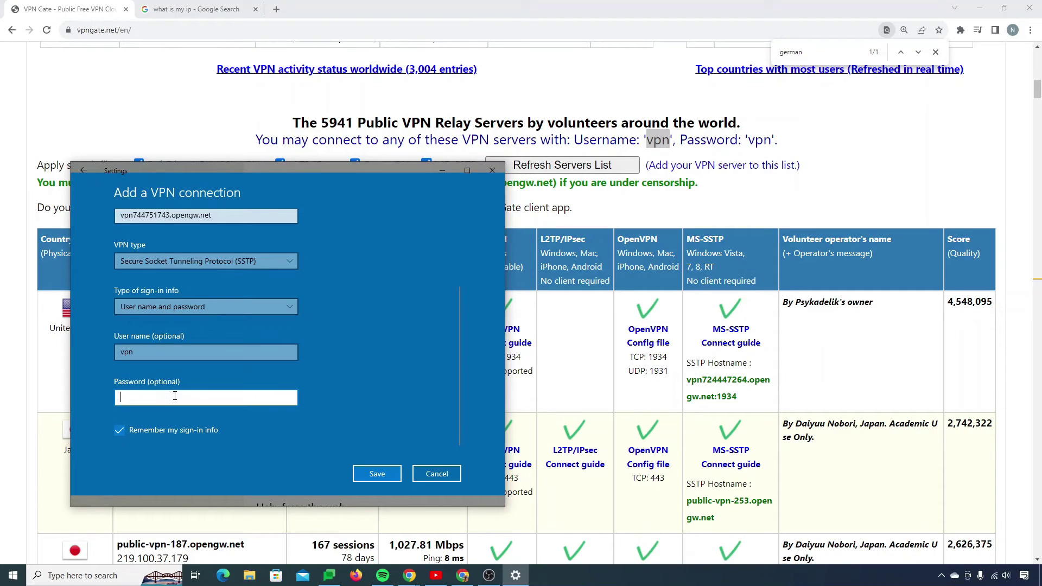
pyautogui.hotkey('ctrl', 'v')
pyautogui.moveTo(292, 398); pyautogui.dragTo(292, 399)
pyautogui.click(389, 473)
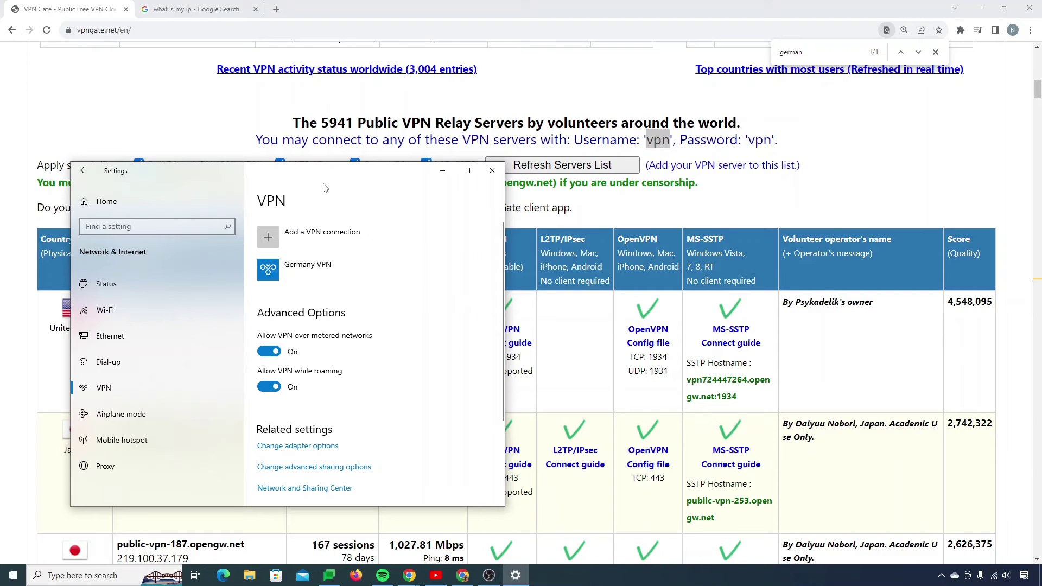
# - Connect Germany VPN from the taskbar network list, retrying until it shows Connected
pyautogui.click(773, 27)
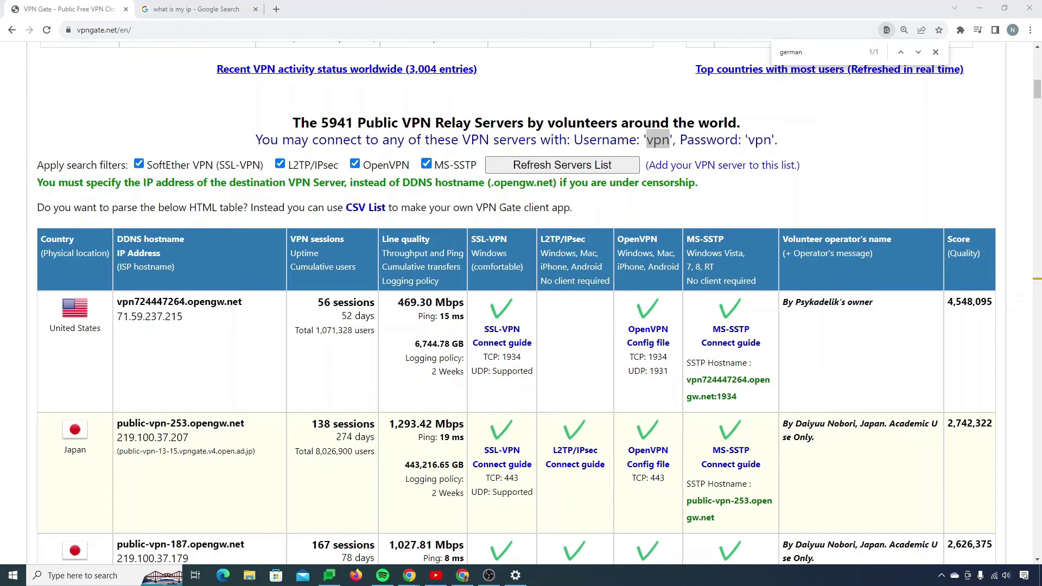
pyautogui.click(992, 575)
pyautogui.click(901, 310)
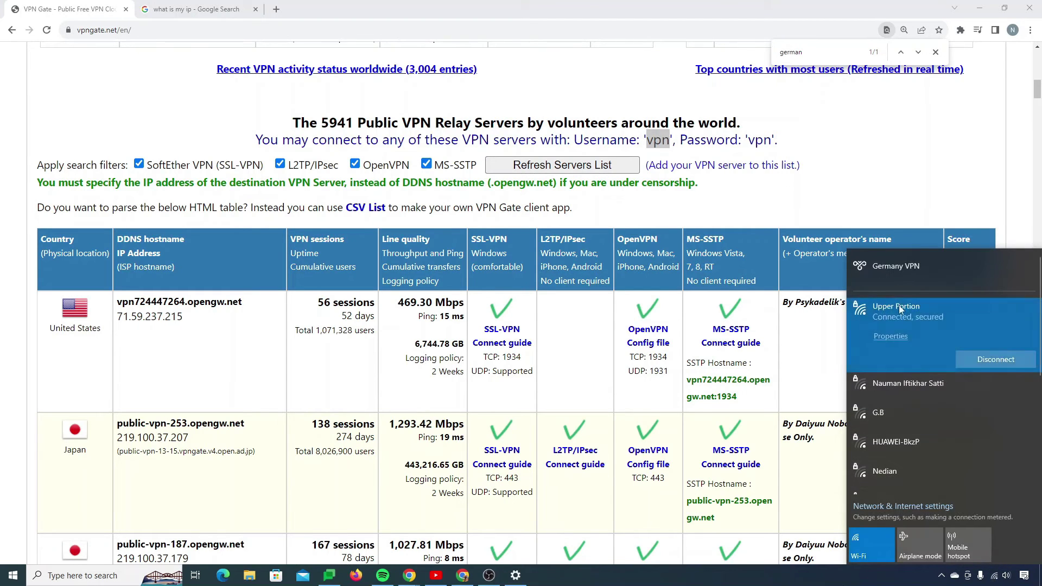
pyautogui.click(885, 275)
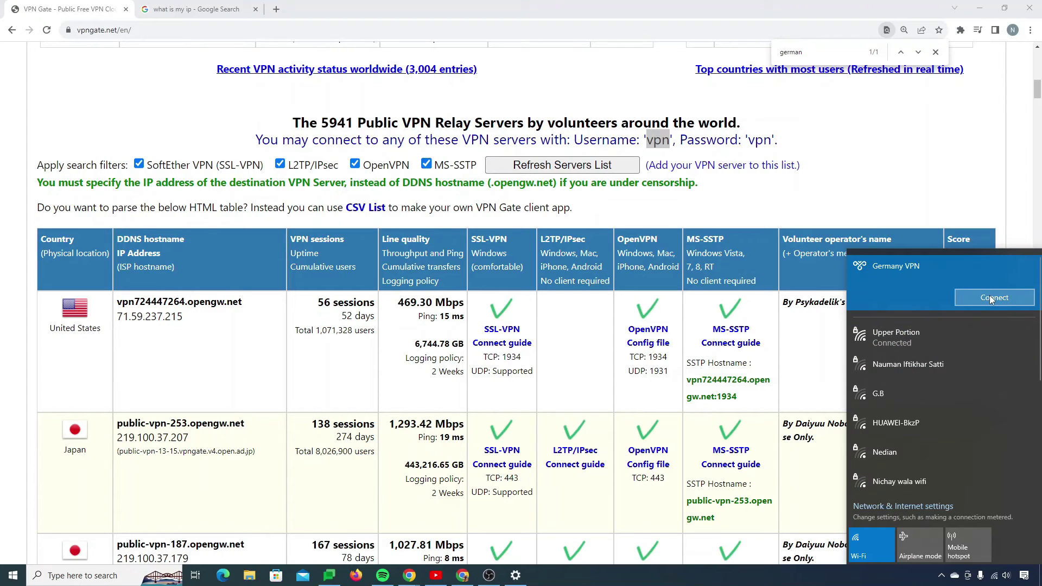
pyautogui.click(976, 300)
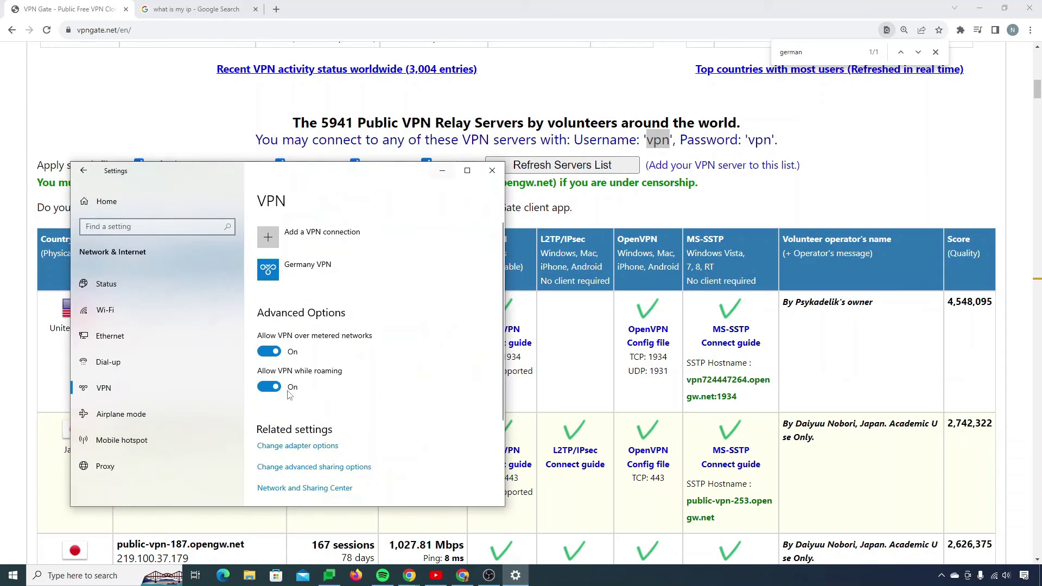
pyautogui.click(289, 272)
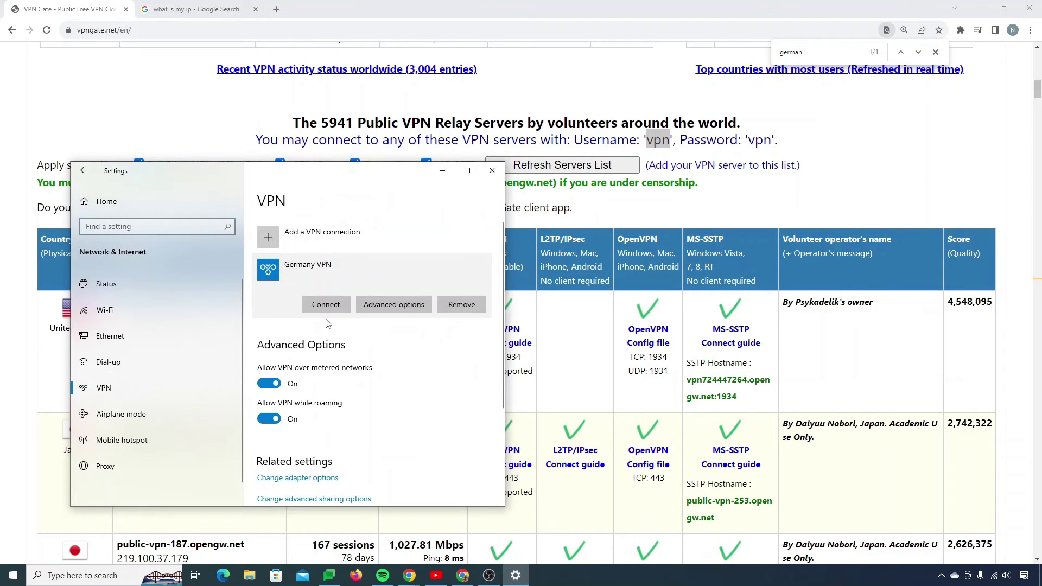
pyautogui.click(442, 170)
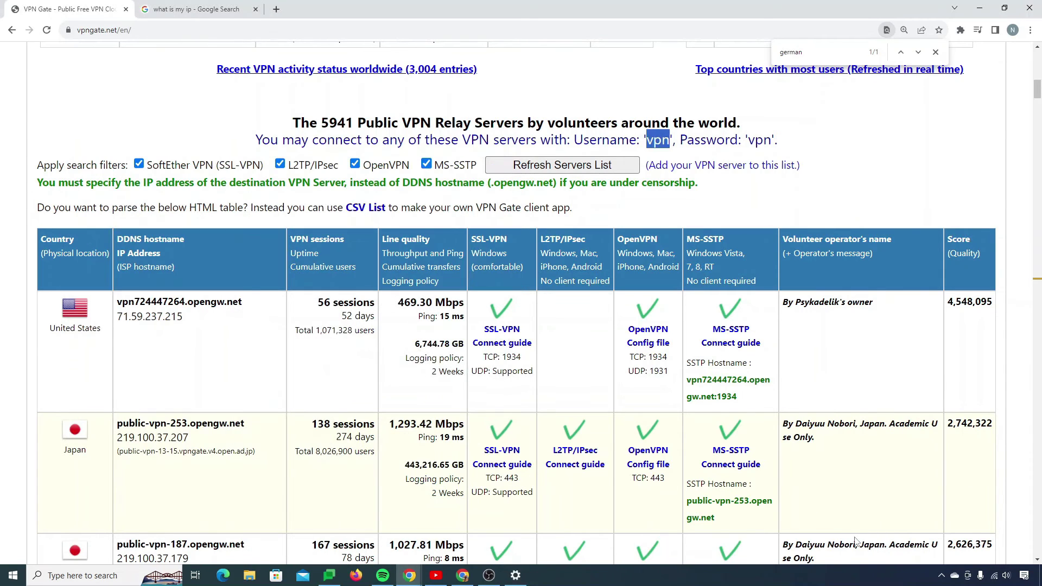
pyautogui.click(991, 577)
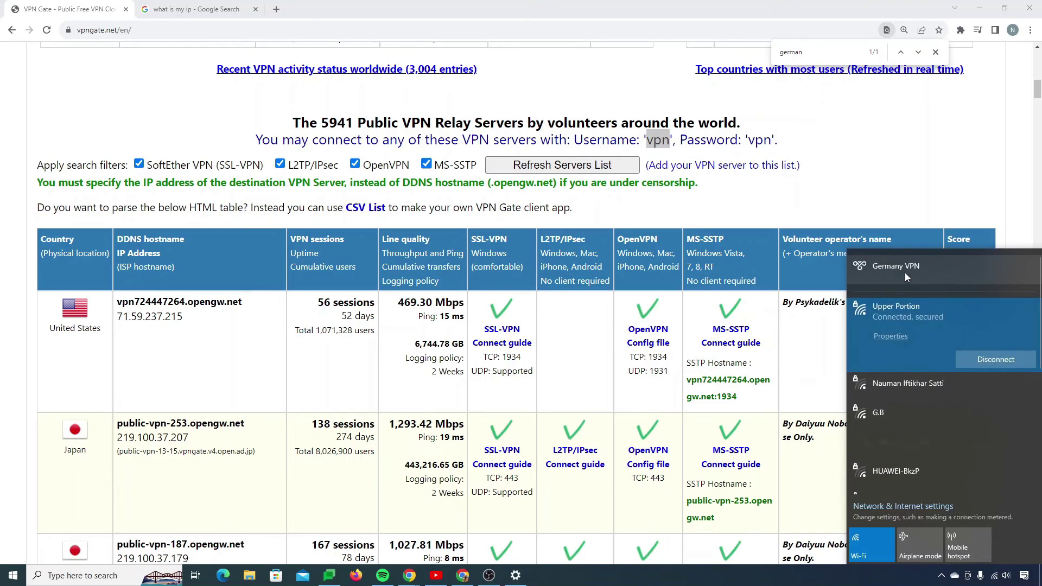
pyautogui.click(905, 272)
pyautogui.click(987, 301)
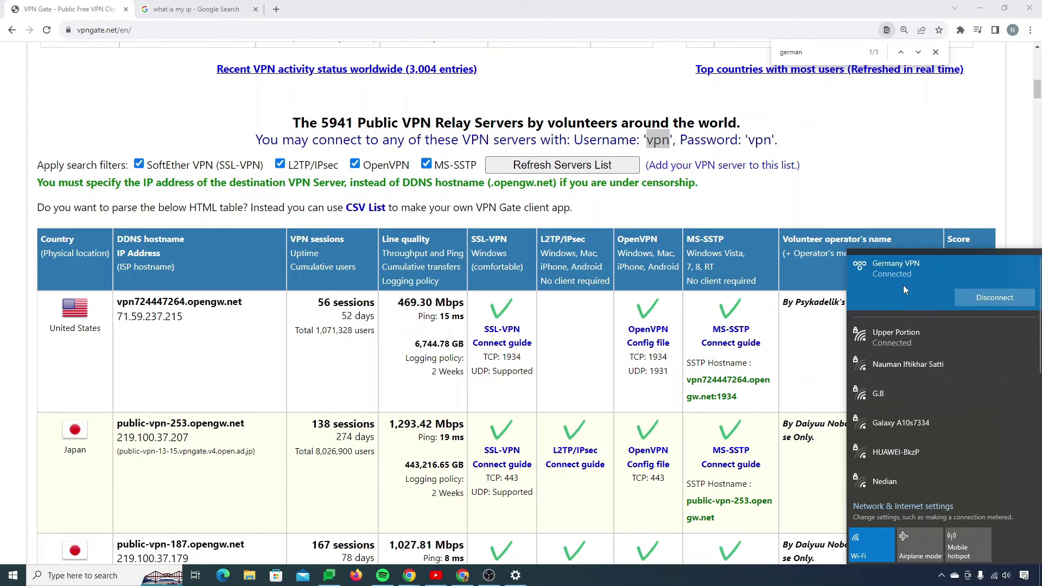
# - Load google.com in a new tab and confirm it shows the Deutschland version
pyautogui.click(196, 9)
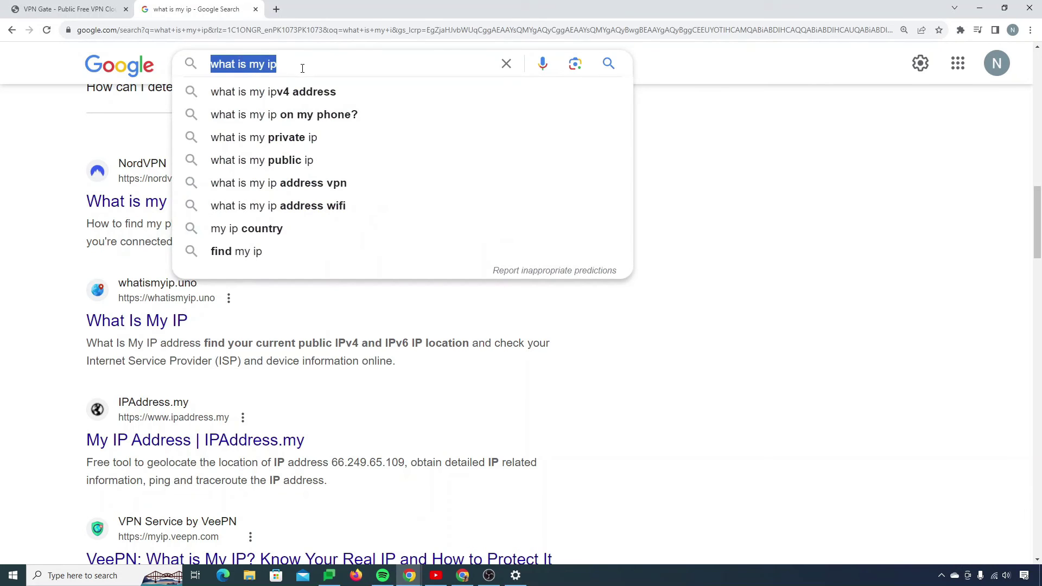
pyautogui.hotkey('ctrl', 't')
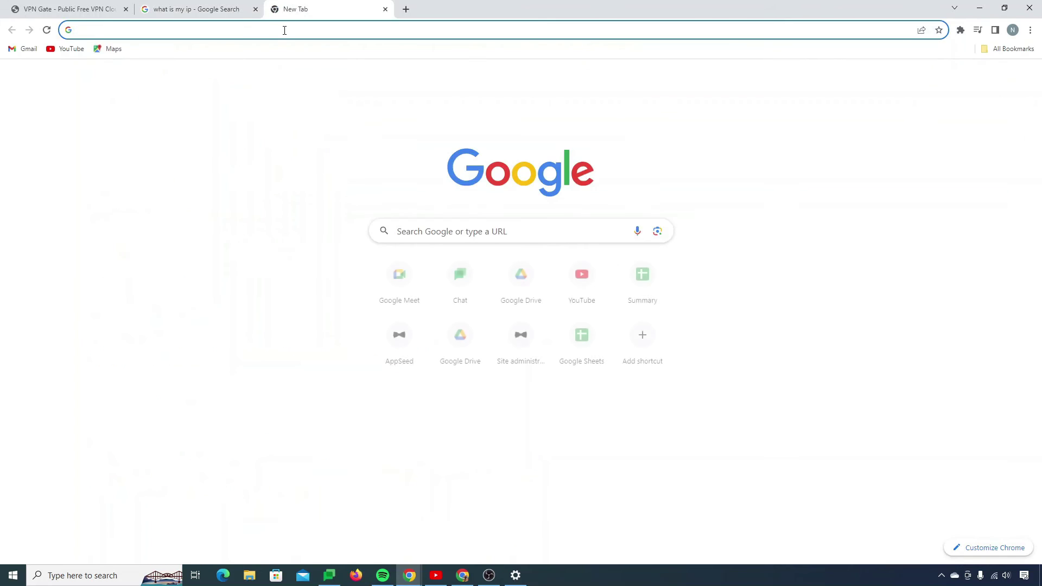
pyautogui.write('google')
pyautogui.press('Return')
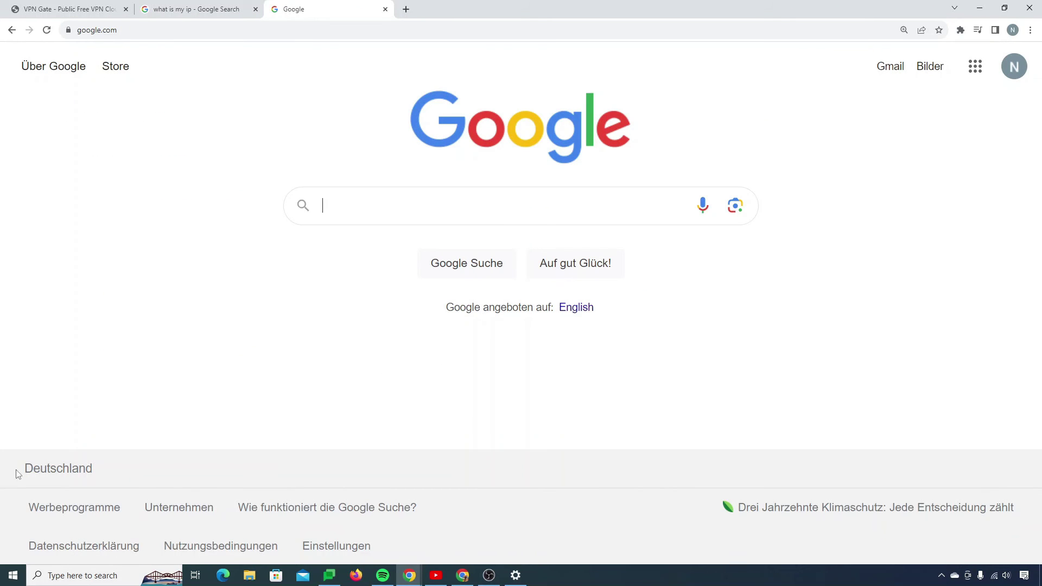
pyautogui.moveTo(16, 474); pyautogui.dragTo(93, 470)
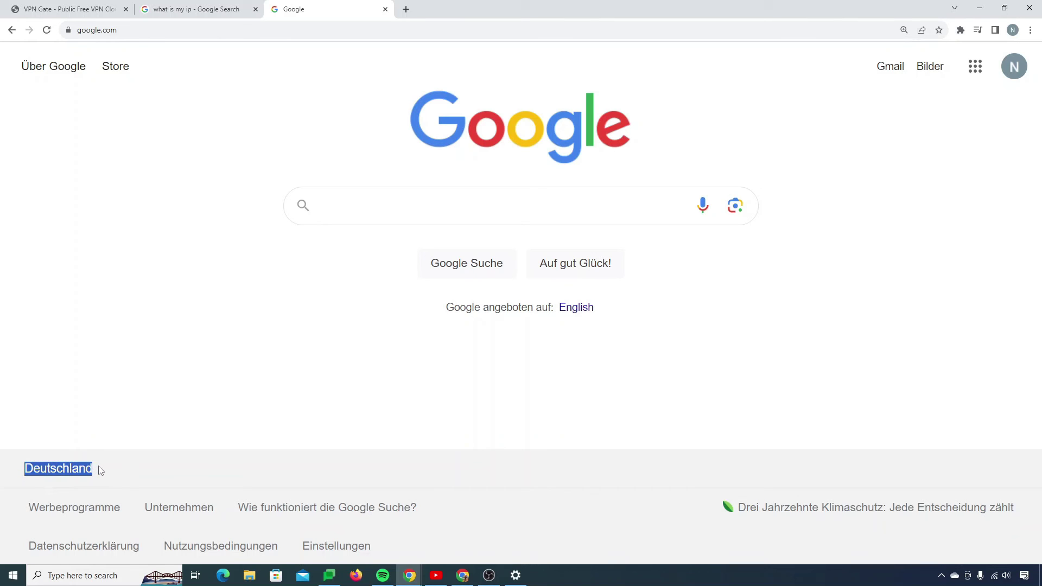
pyautogui.click(488, 205)
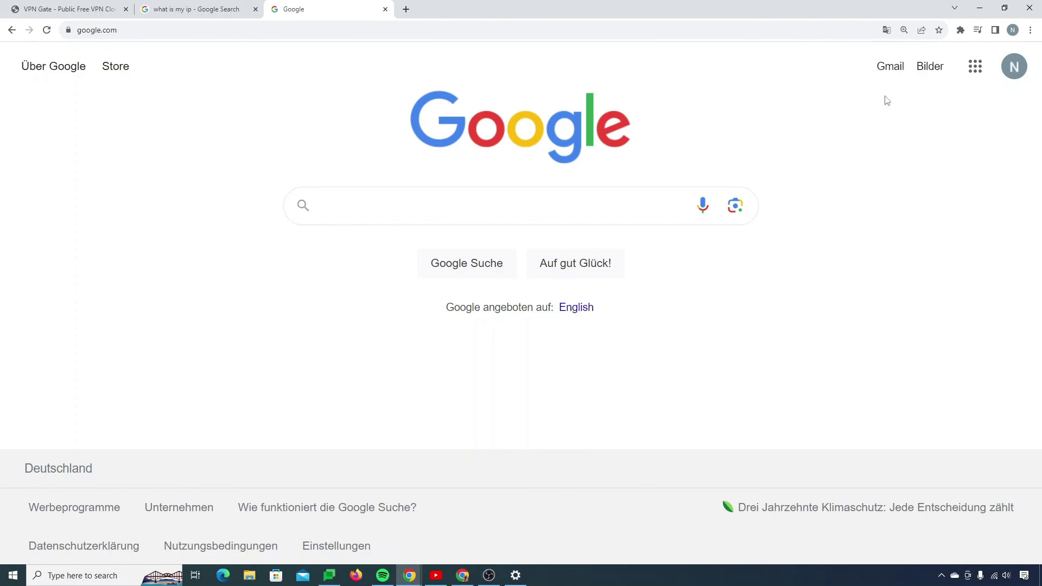
# - Translate the German Google page to English and search 'what is my ip', then close the tab
pyautogui.click(887, 30)
pyautogui.click(862, 53)
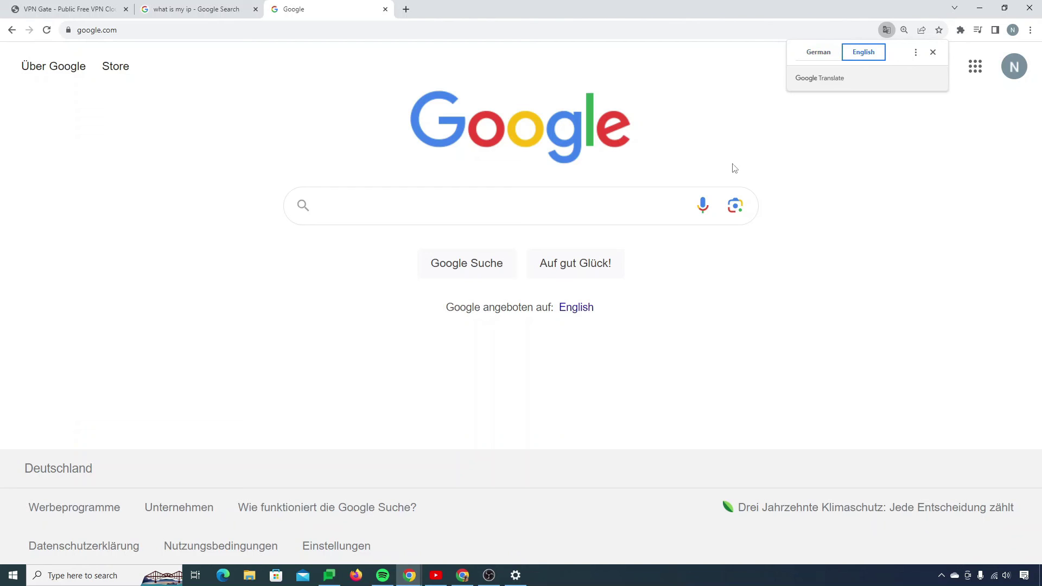
pyautogui.click(546, 213)
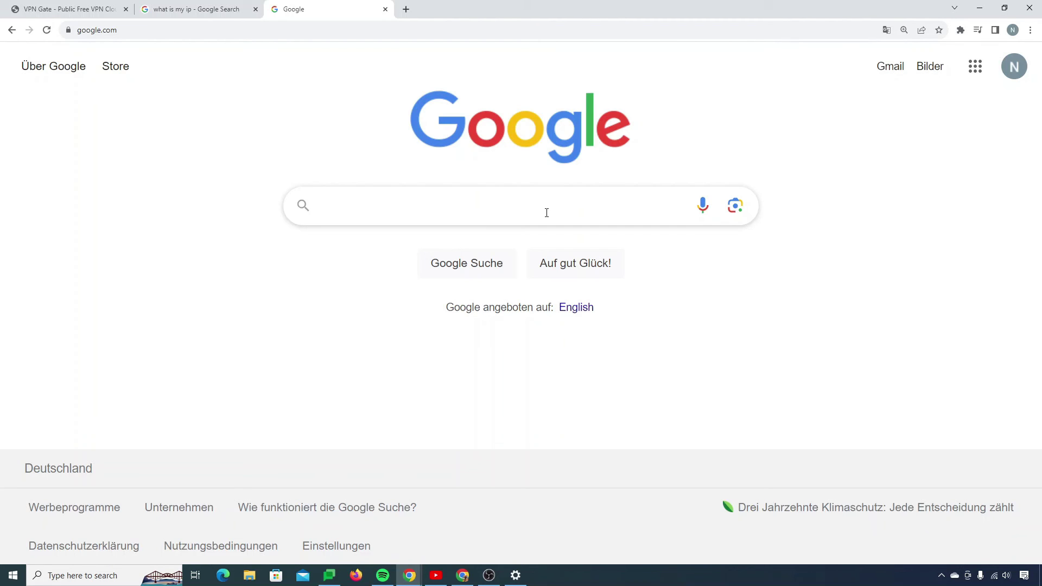
pyautogui.write('what is my ip')
pyautogui.press('Return')
pyautogui.hotkey('ctrl', 'w')
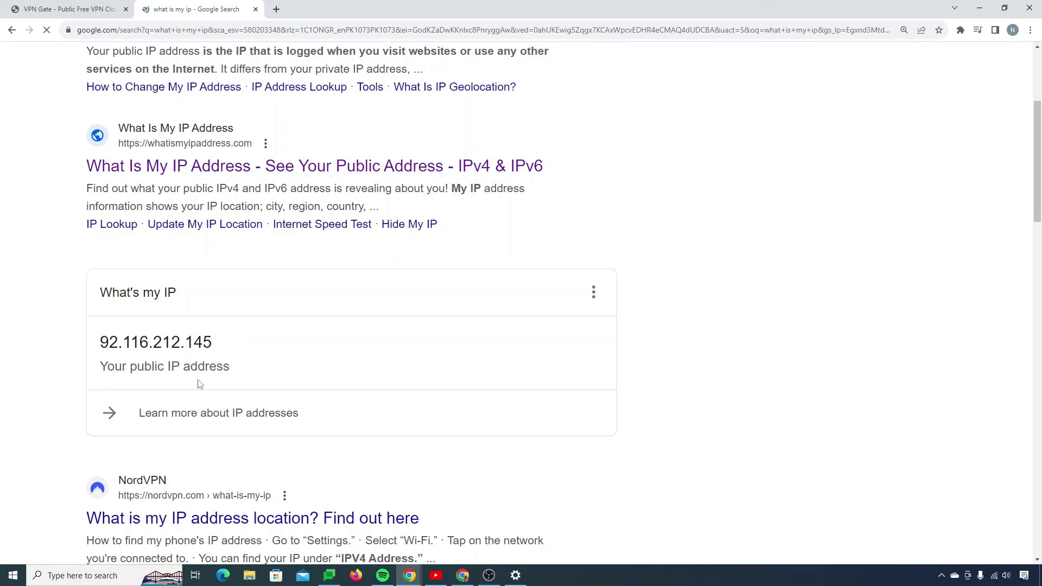
# - Open the WhatIsMyIP.com search result in a new tab
pyautogui.scroll(4, 214, 367)
pyautogui.rightClick(754, 378)
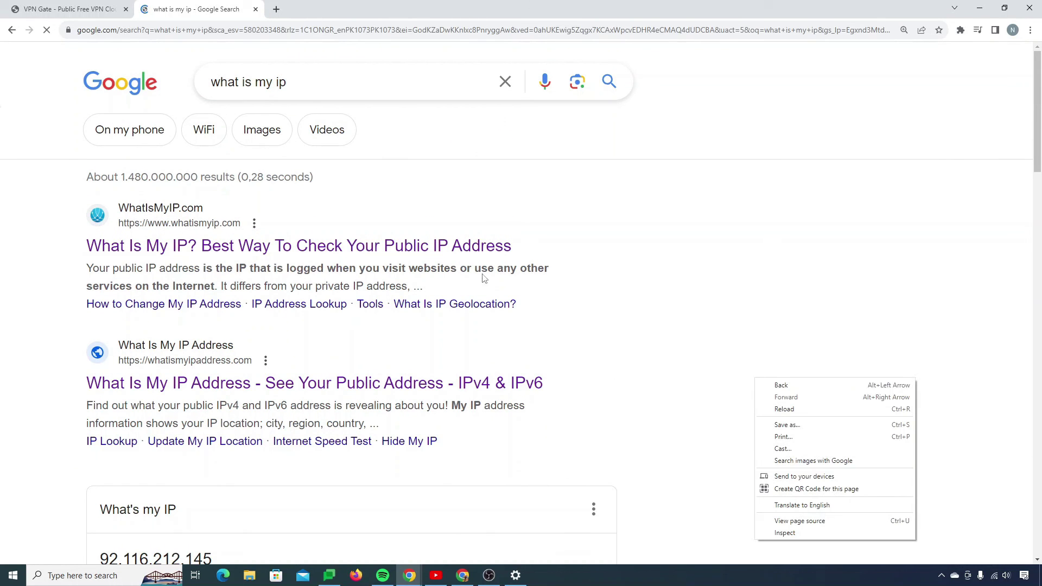
pyautogui.rightClick(429, 254)
pyautogui.click(451, 256)
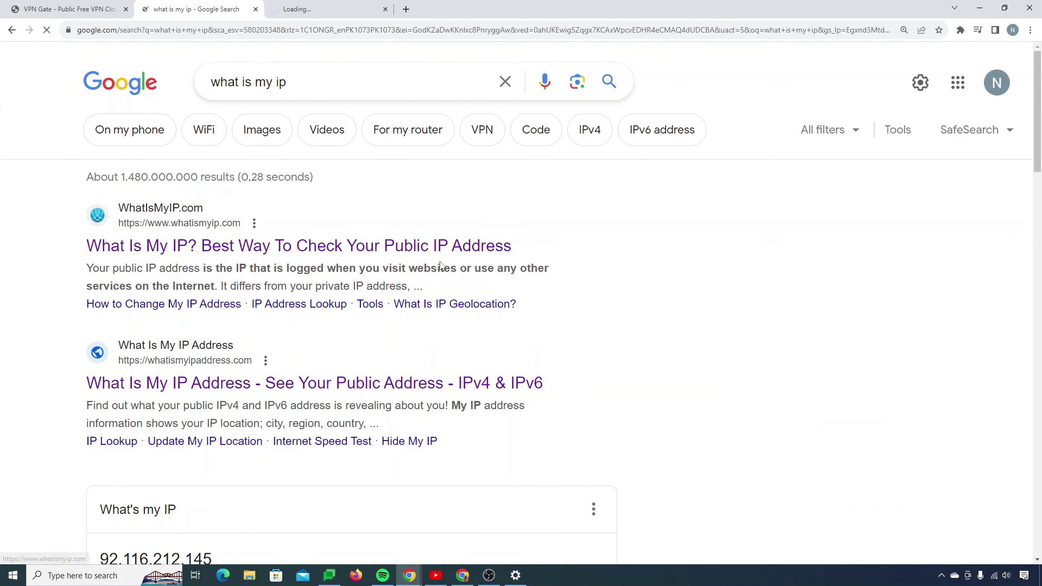
pyautogui.hotkey('ctrl', 'Tab')
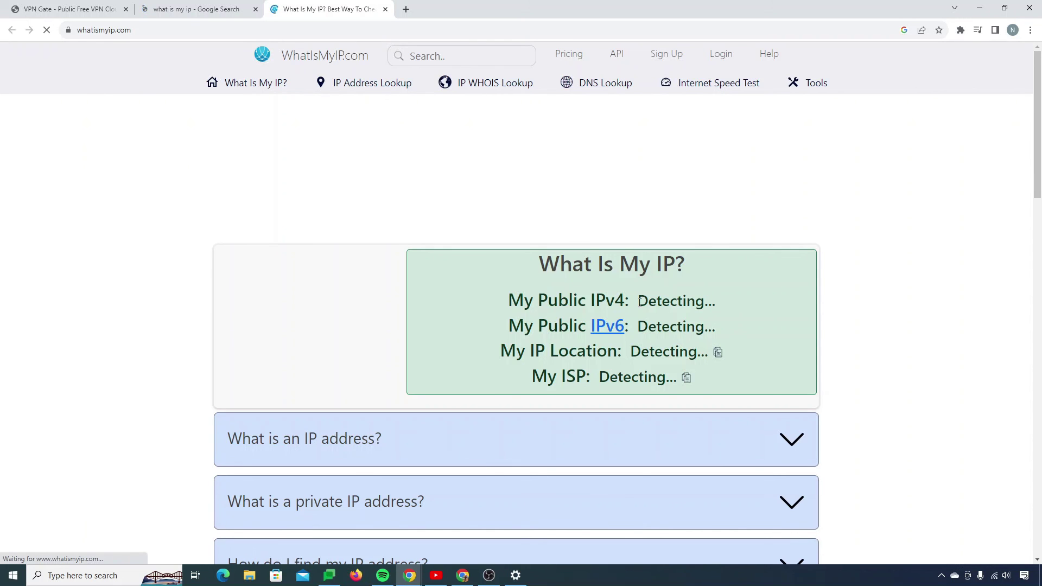
pyautogui.moveTo(638, 300); pyautogui.dragTo(718, 298)
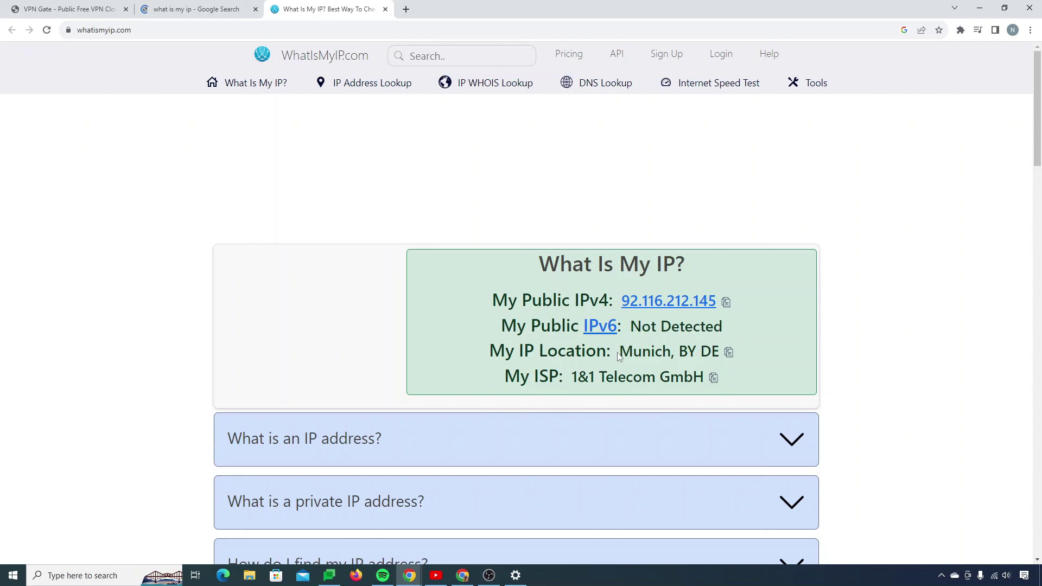
pyautogui.moveTo(619, 352); pyautogui.dragTo(712, 348)
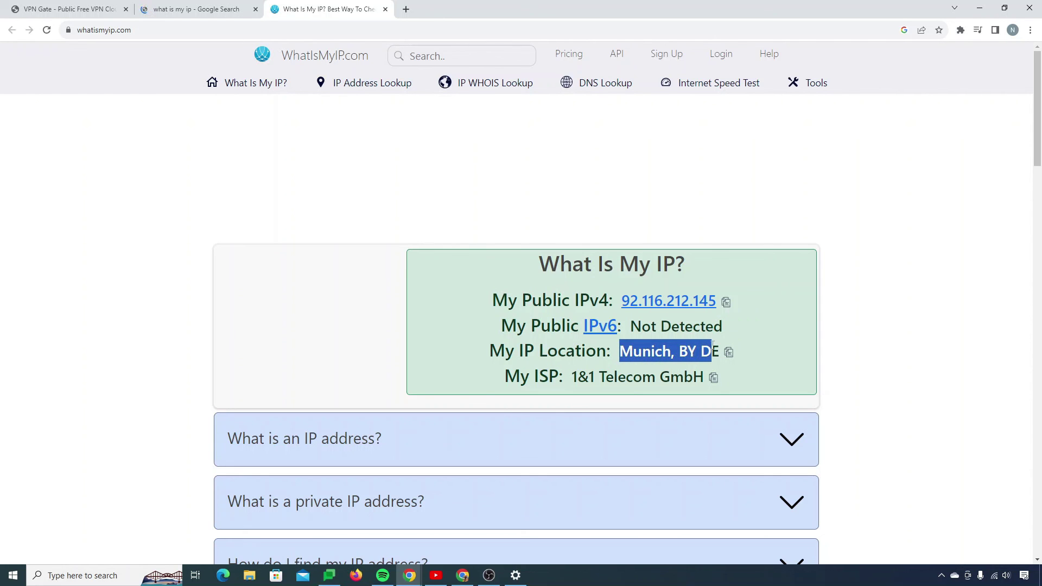
pyautogui.hotkey('ctrl', '1')
pyautogui.hotkey('ctrl', 'f')
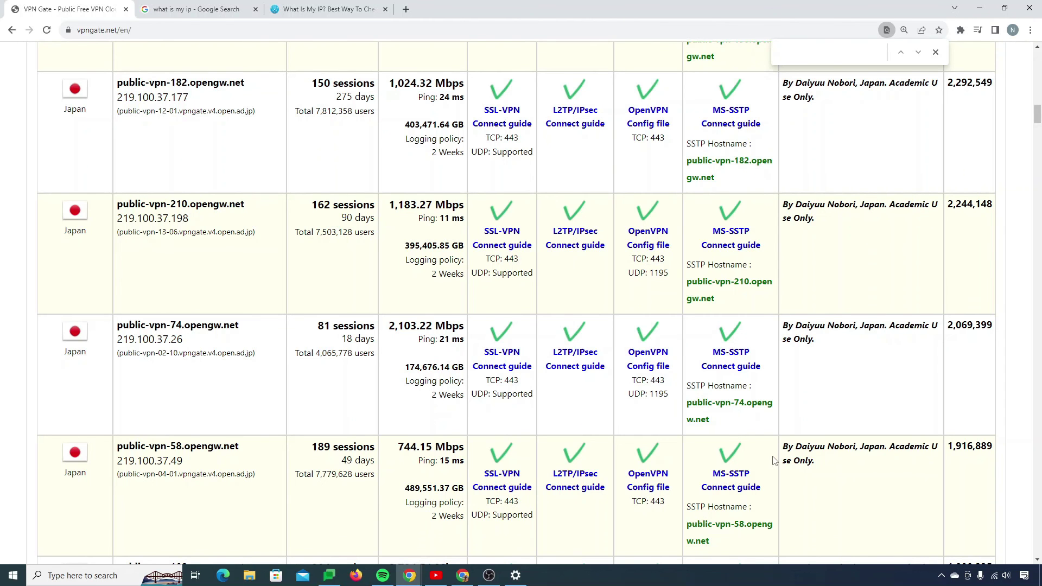